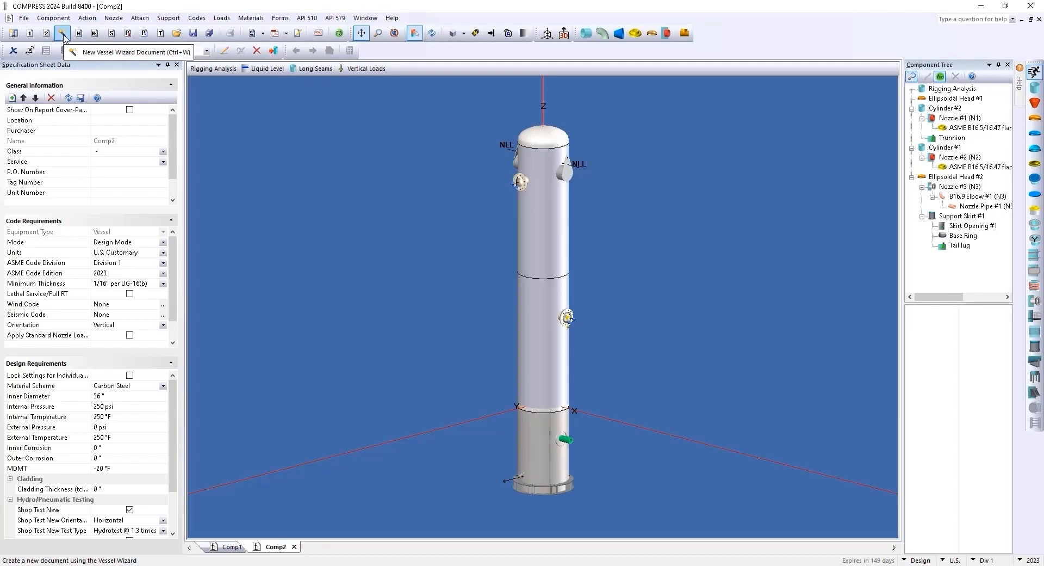
Step: Start a new vessel with the Vessel Wizard and set its tan-to-tan length to 150 inches
left_click(63, 35)
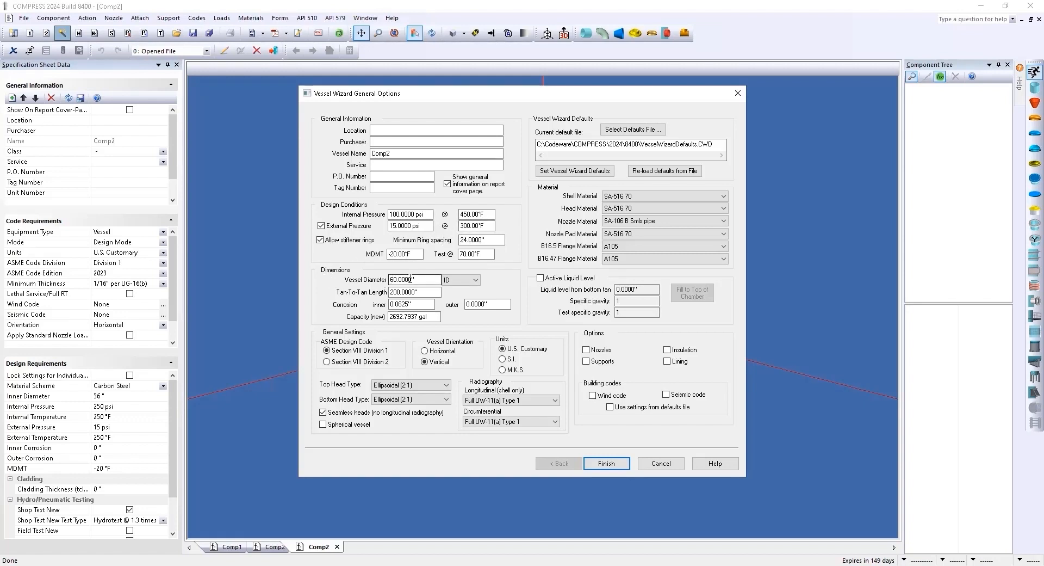
left_click(464, 282)
left_click(464, 282)
double_click(426, 295)
type("150")
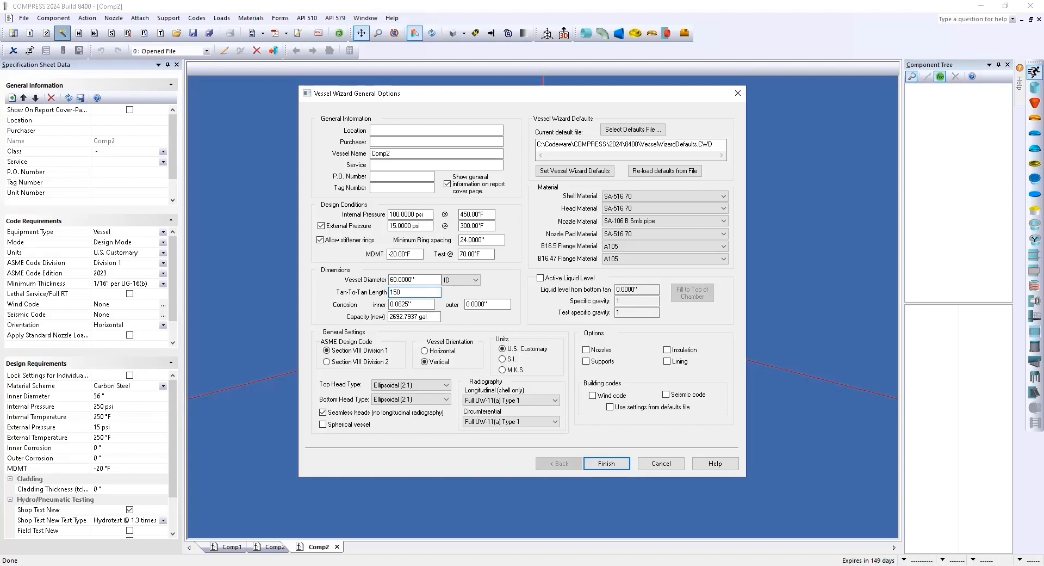
key("Tab")
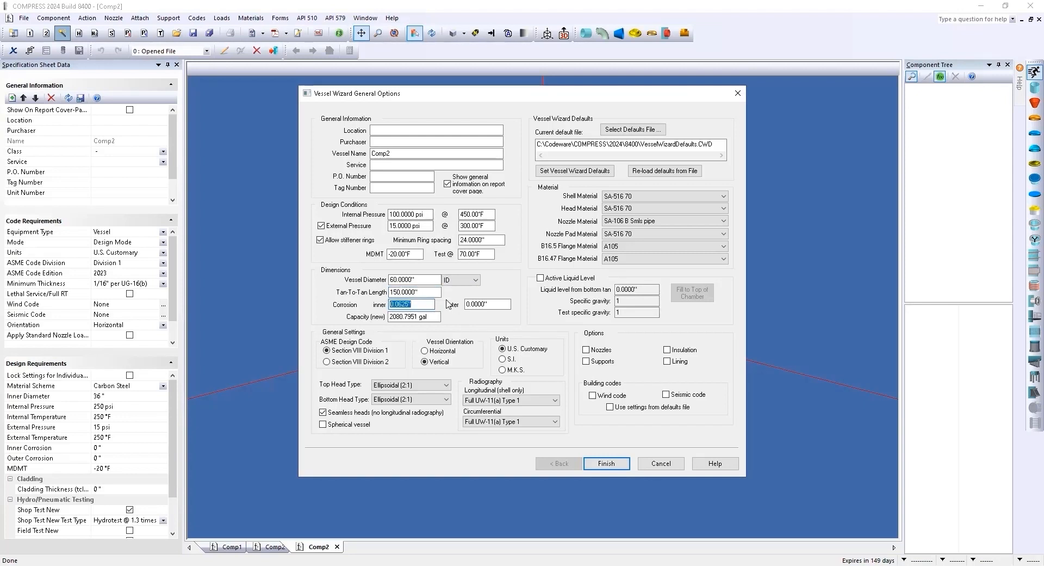
left_click(437, 316)
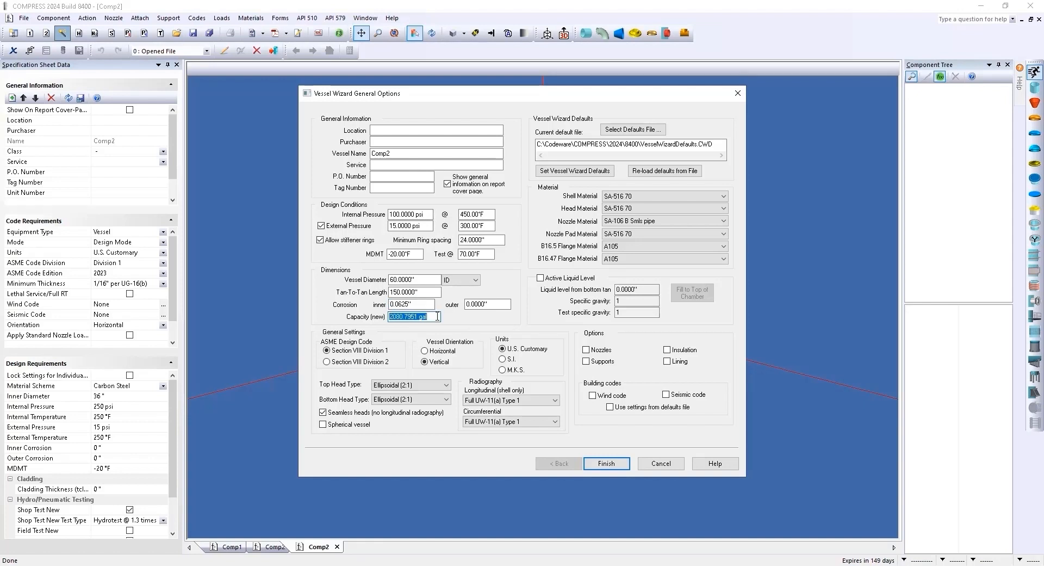
Step: Set the vessel diameter to 48 inches and the new capacity to 1500 gal
left_click(432, 281)
type("48")
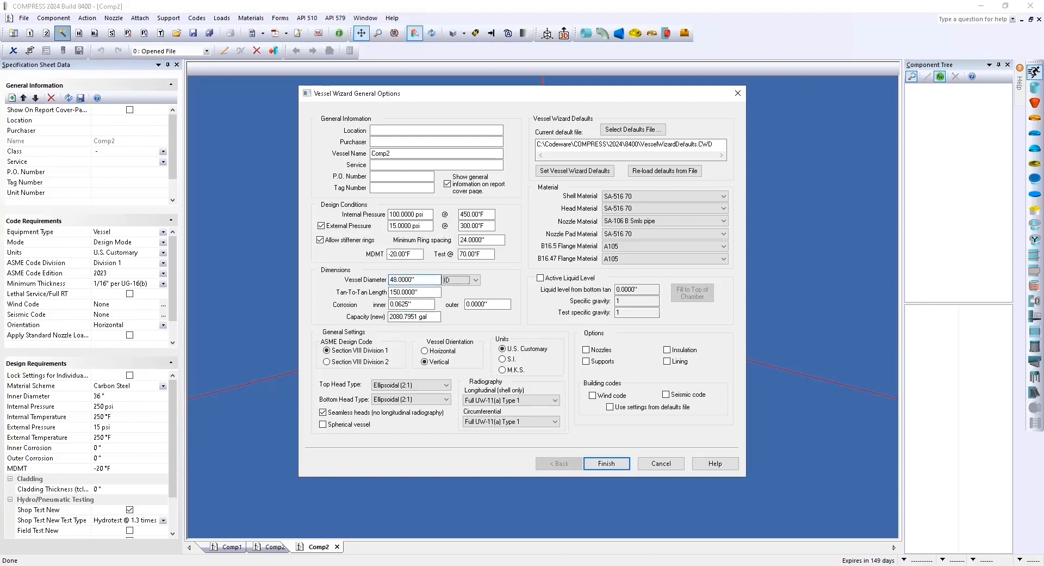
key("Tab")
left_click(434, 316)
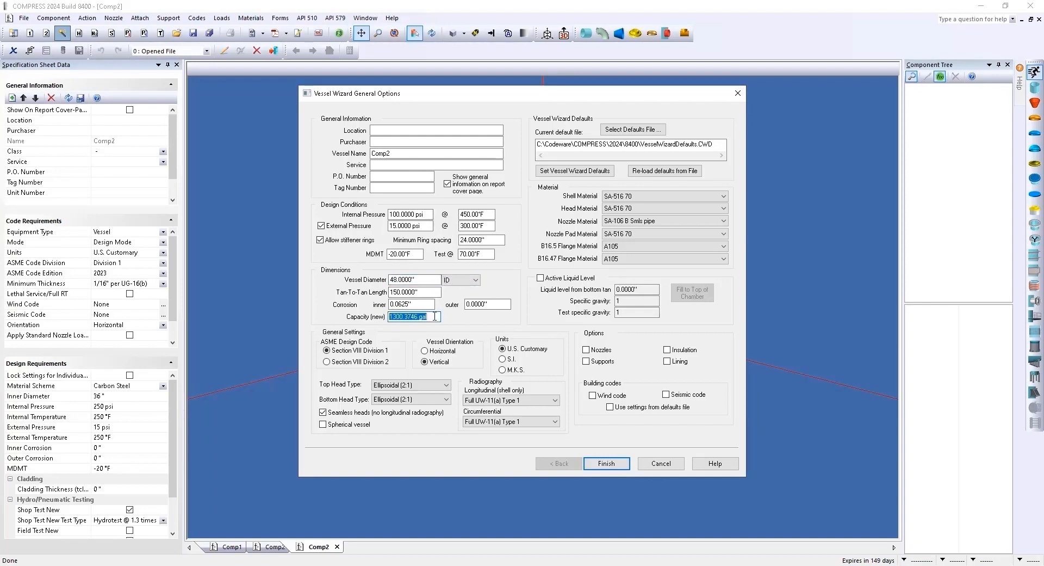
type("1500")
key("Tab")
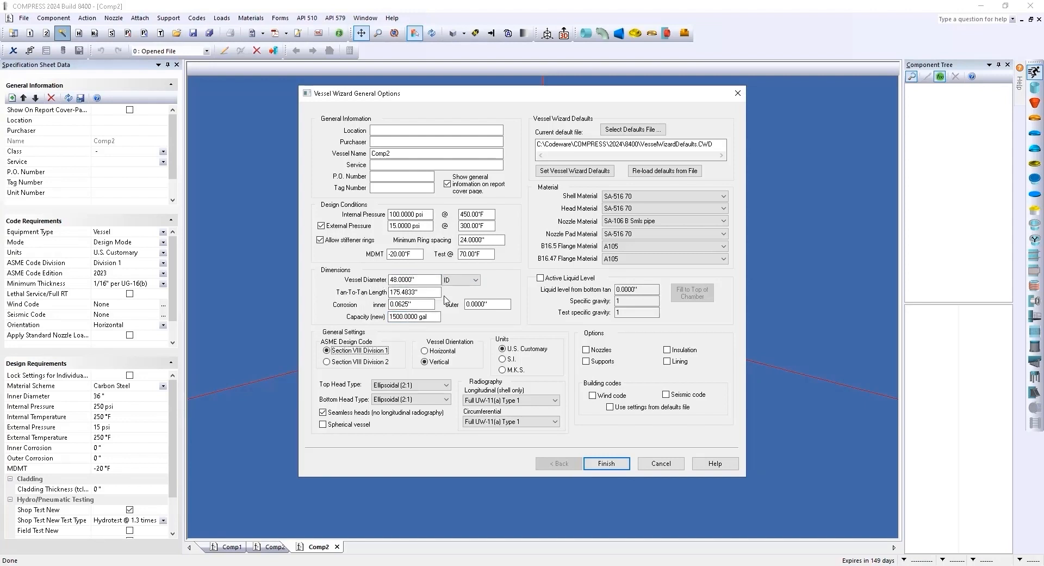
Step: Try the Hemi type for the top head and return it to Ellipsoidal (2:1)
left_click(407, 303)
left_click(431, 386)
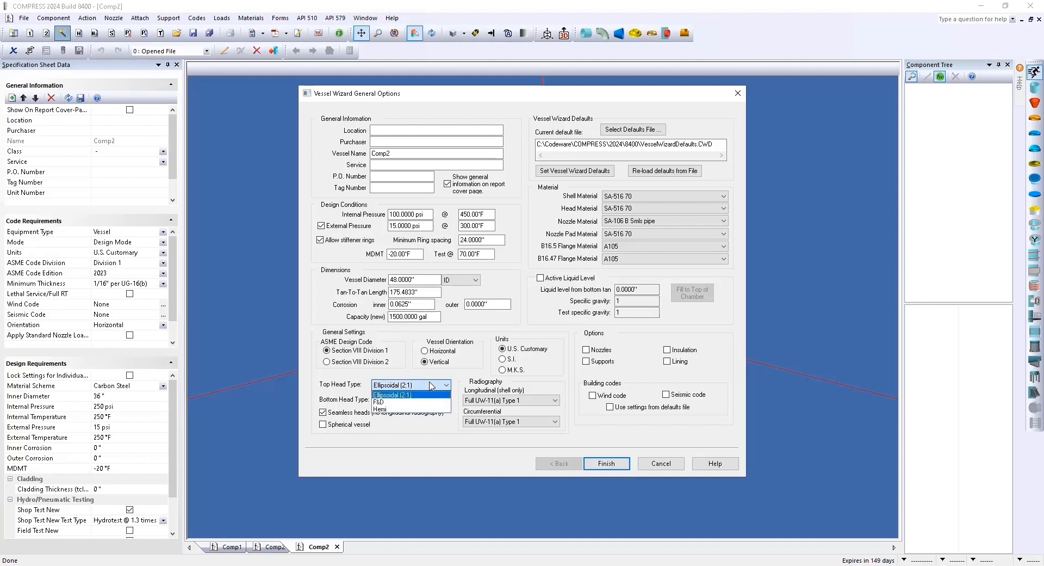
left_click(420, 408)
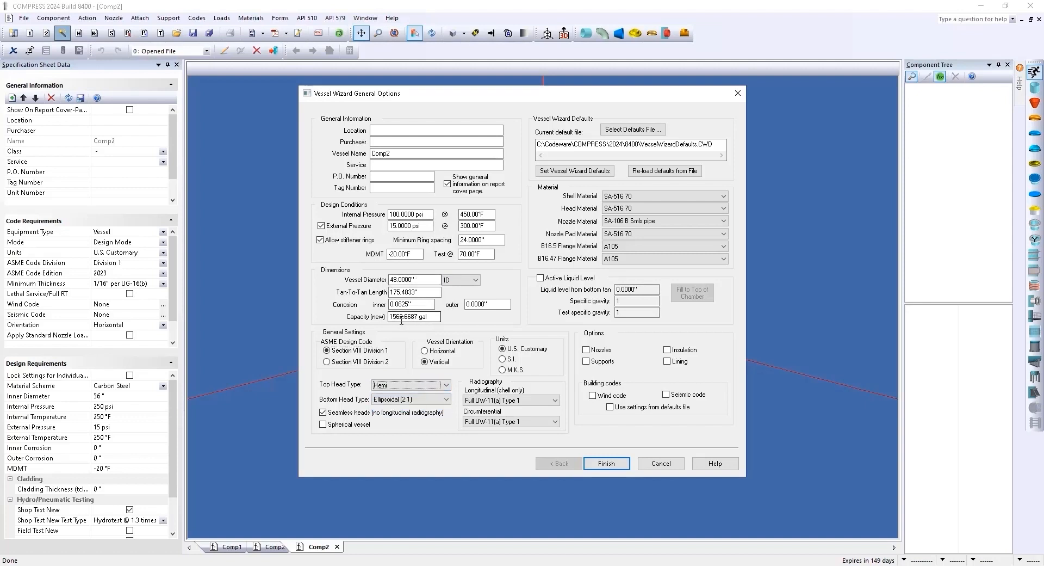
left_click(438, 385)
left_click(430, 394)
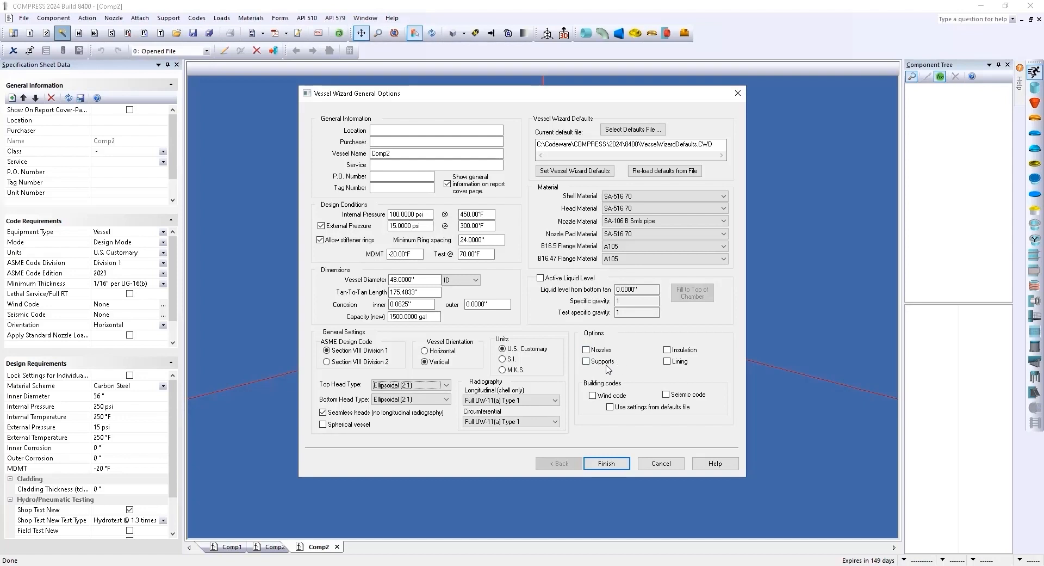
Step: Include supports in the vessel, use the Skirt support type, and finish the wizard
left_click(586, 361)
left_click(607, 467)
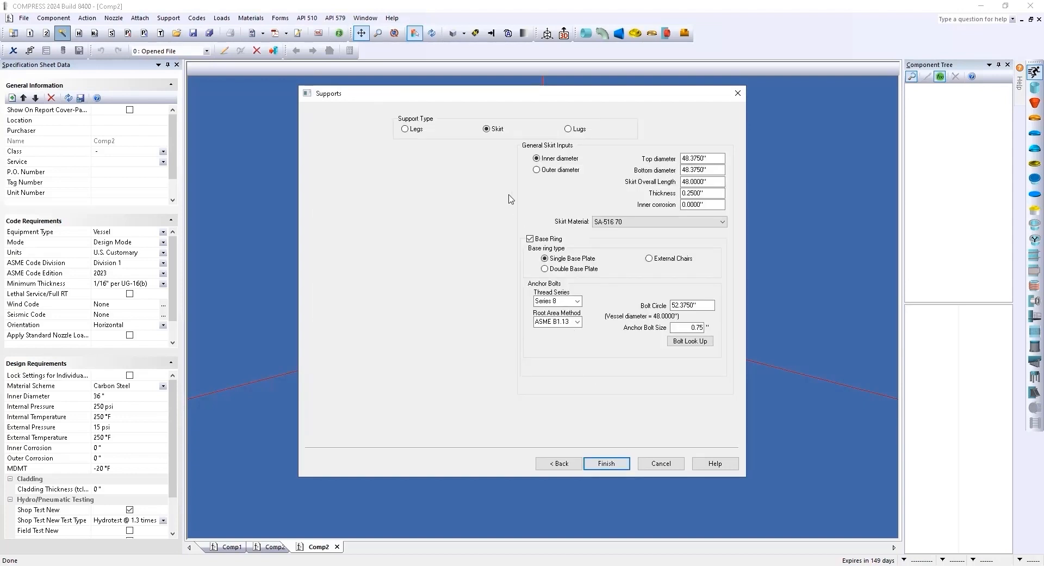
left_click(404, 129)
left_click(486, 129)
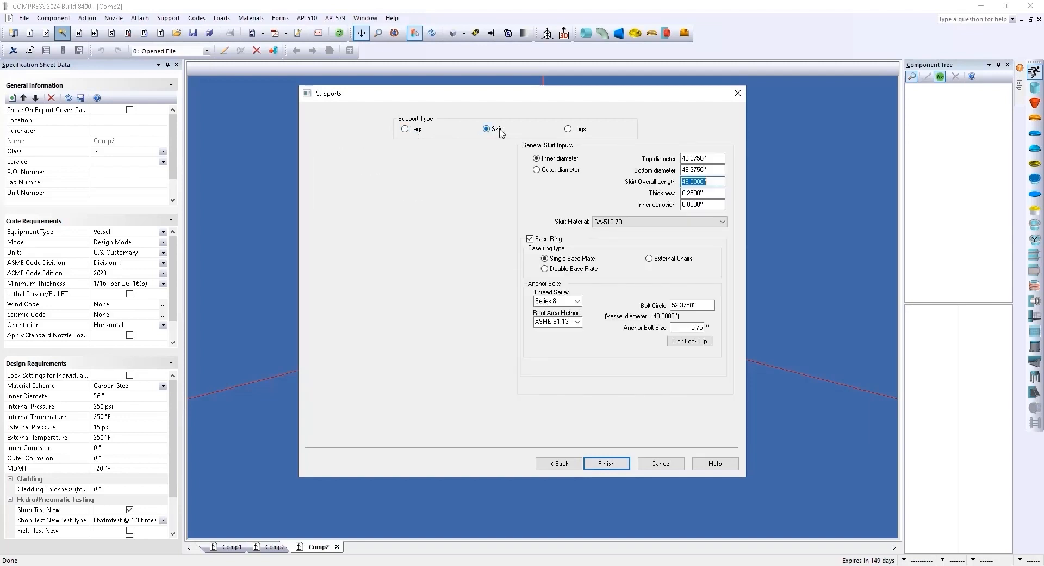
left_click(608, 463)
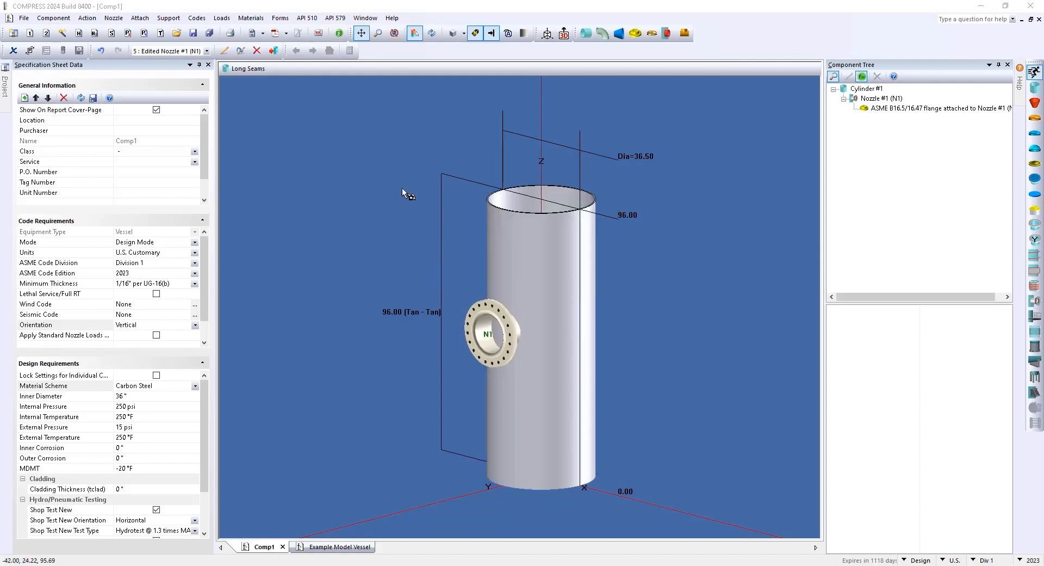
Step: Generate the Comp1 report and read the vessel warnings in its Deficiencies Summary
left_click(338, 35)
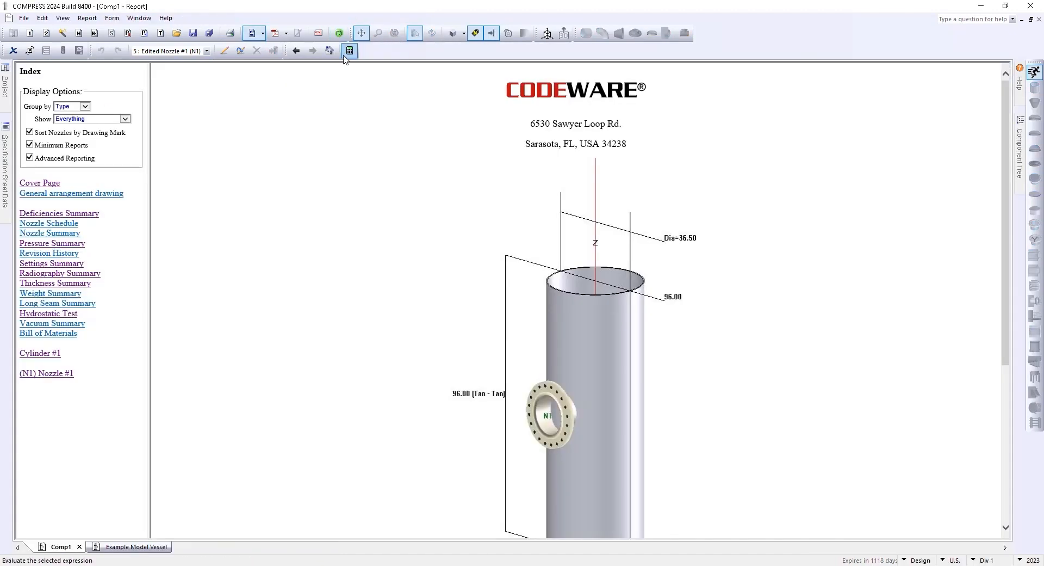
left_click(91, 214)
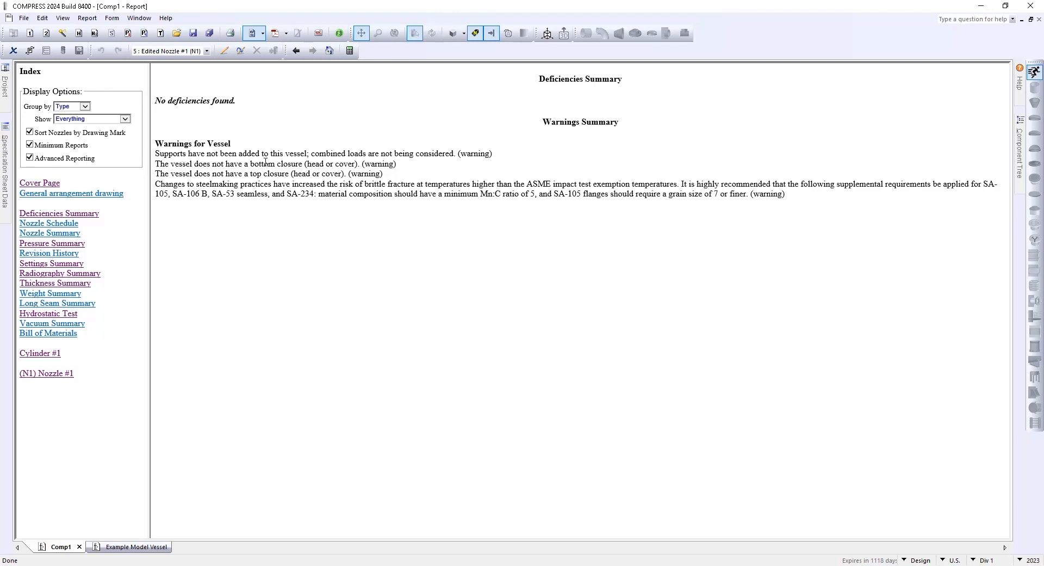
left_click_drag(348, 154, 454, 154)
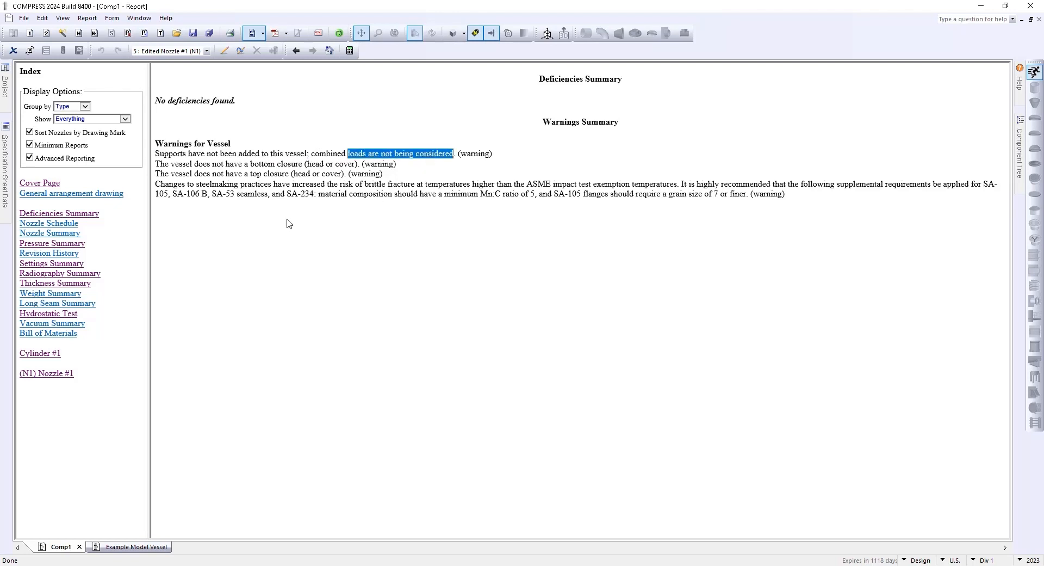
left_click_drag(227, 164, 276, 164)
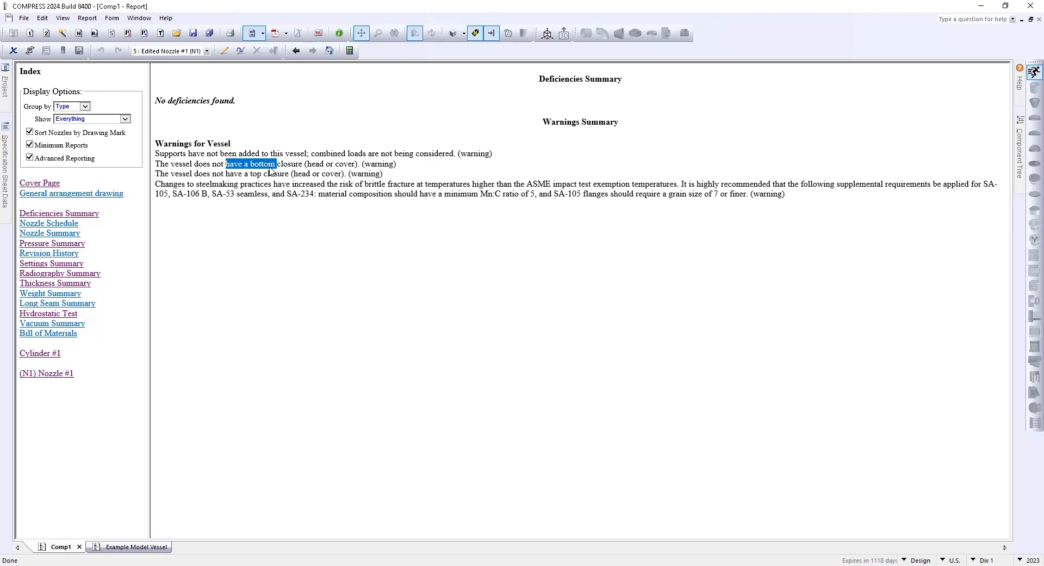
Step: Review the Nozzle #1 (N1) report, including its nozzle data, flange weld and material toughness calculations
left_click(58, 373)
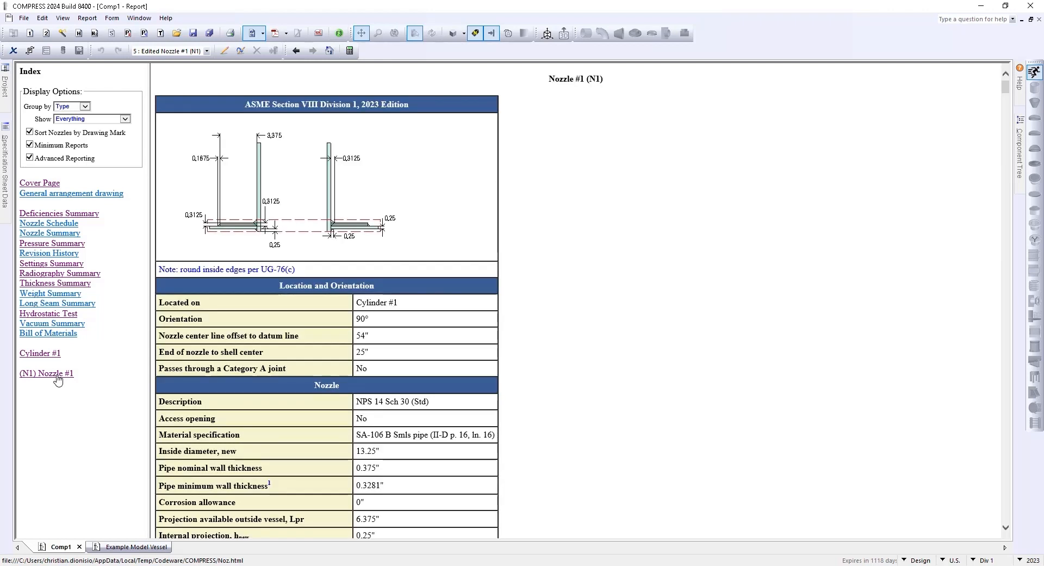
scroll(517, 294, "down", 9)
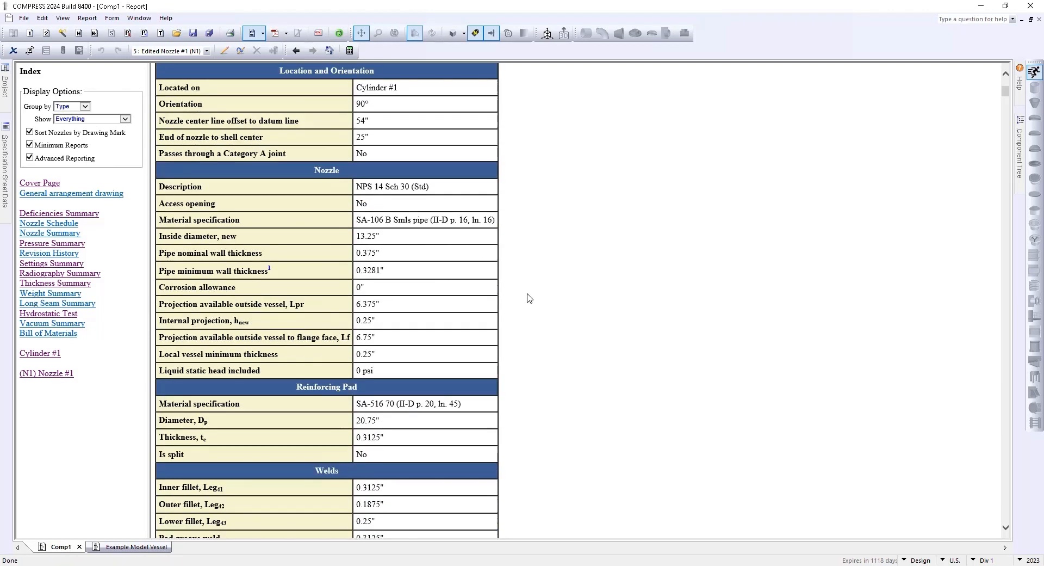
scroll(527, 300, "down", 10)
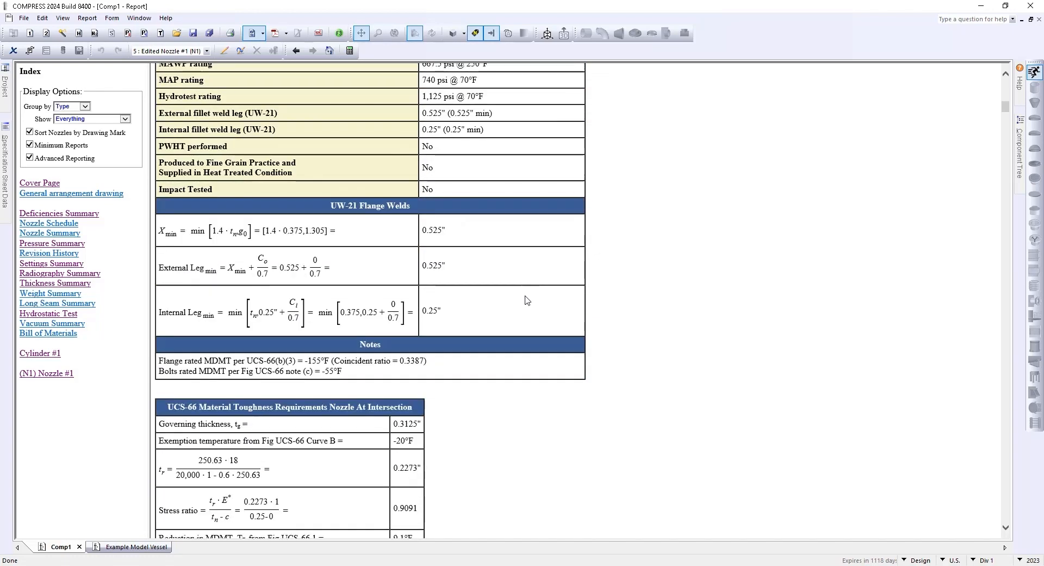
scroll(526, 300, "down", 5)
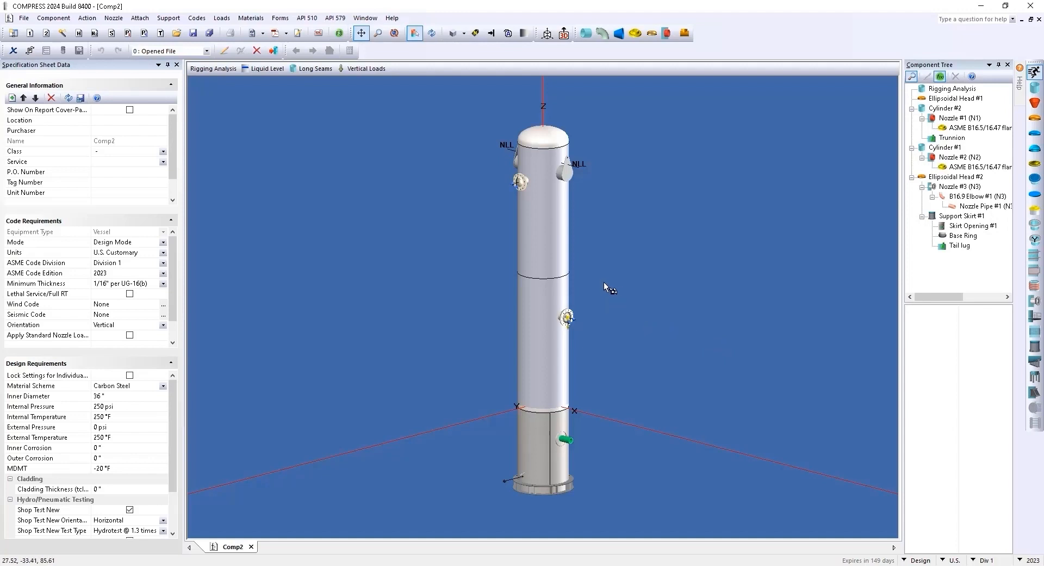
Step: Examine the vertical vessel model from different angles and distances, and restore its default view
left_click_drag(601, 282, 630, 260)
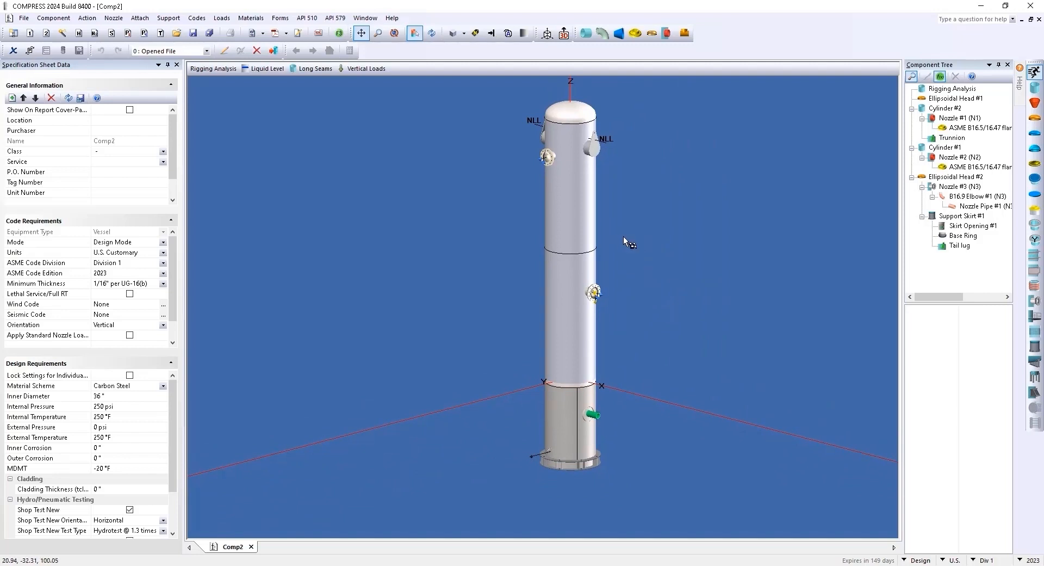
middle_click_drag(626, 233, 694, 266)
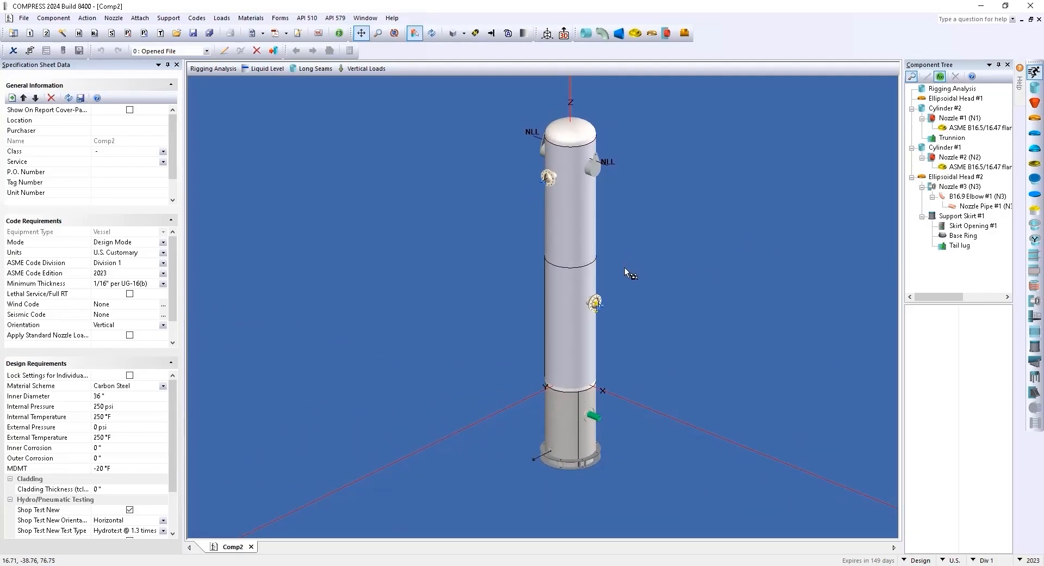
scroll(624, 267, "up", 2)
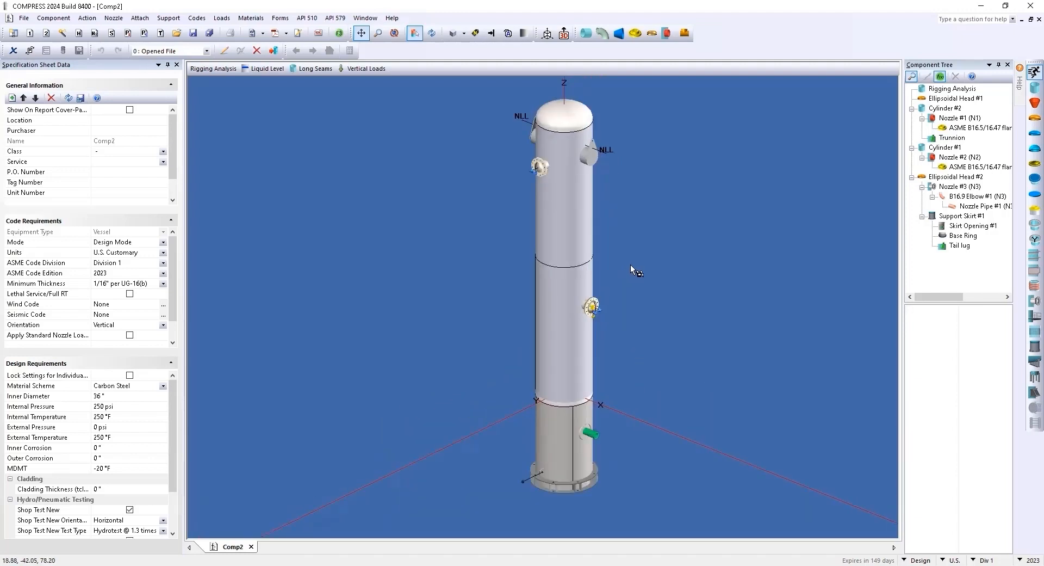
left_click_drag(814, 274, 385, 422)
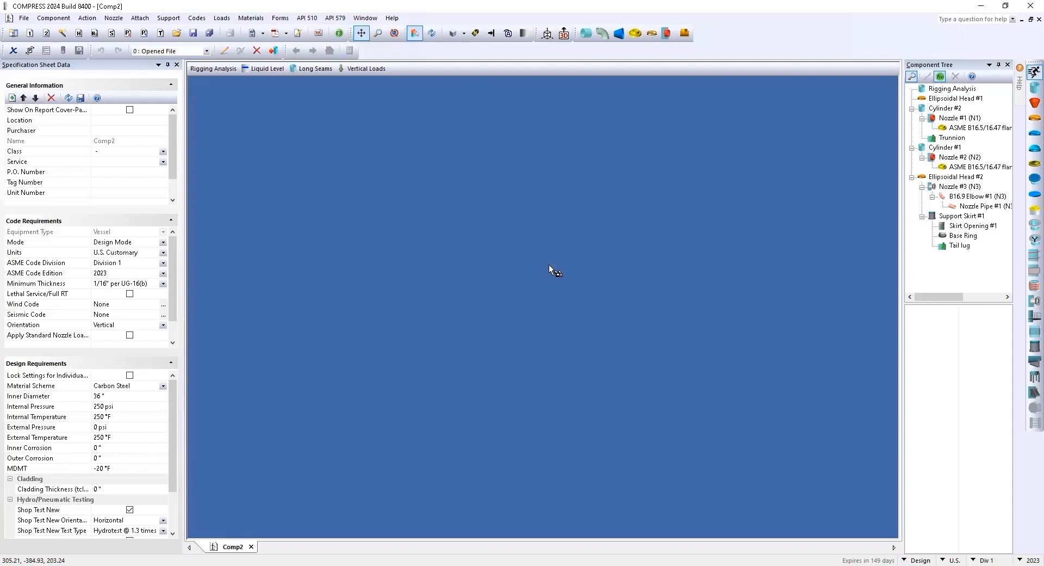
left_click(432, 33)
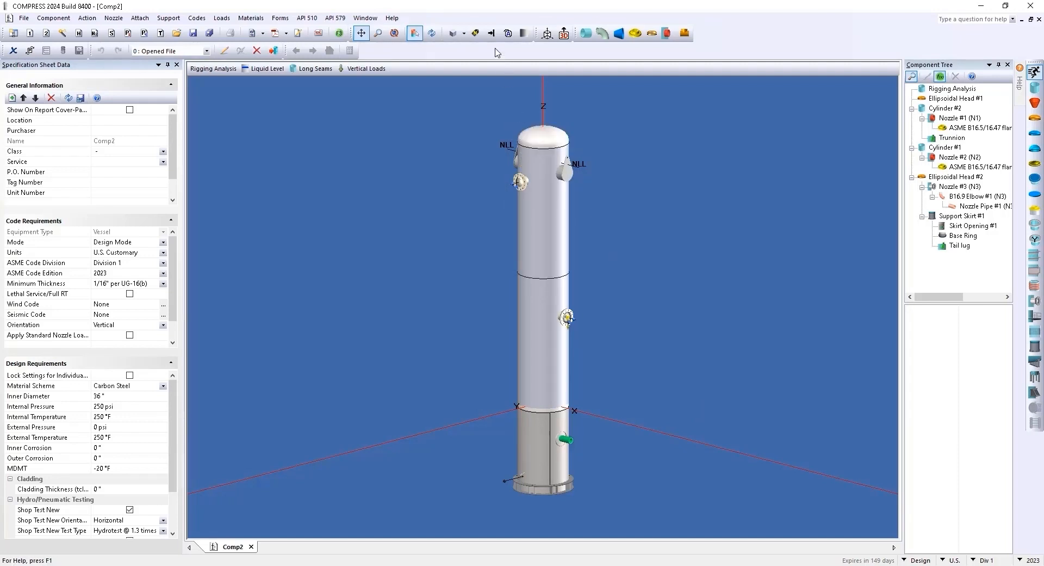
Step: Show the dimensions and component labels on the vertical vessel model
left_click(491, 32)
left_click(475, 32)
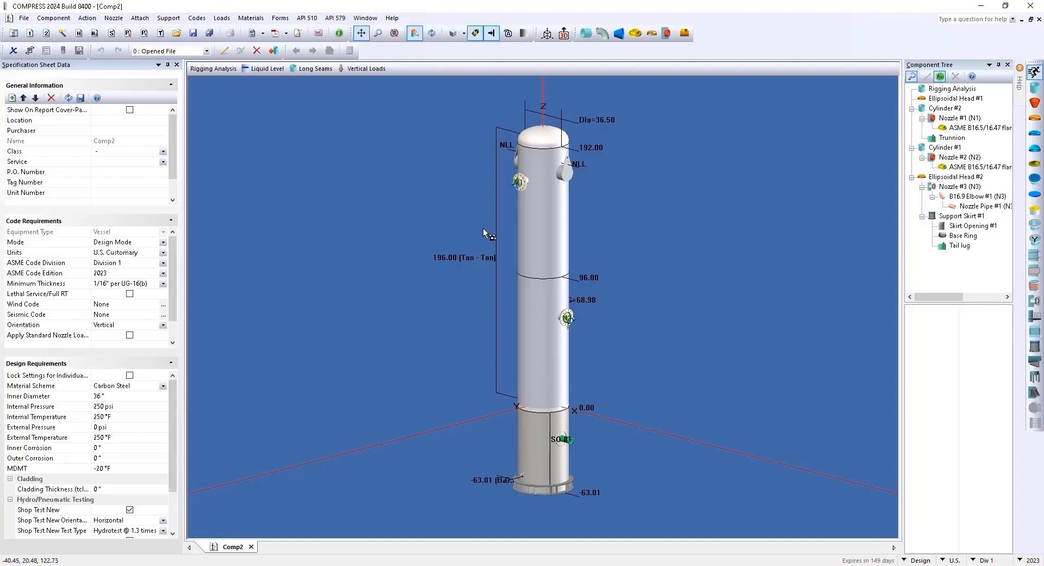
Step: Make the heat exchanger's shell transparent and inspect the tubes and baffles inside it
left_click(525, 33)
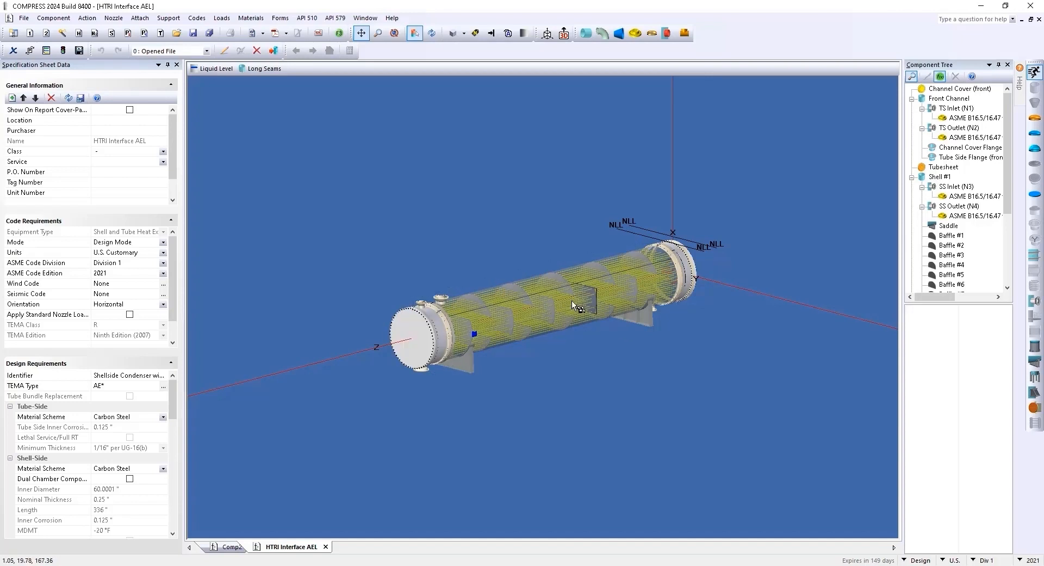
scroll(572, 300, "up", 3)
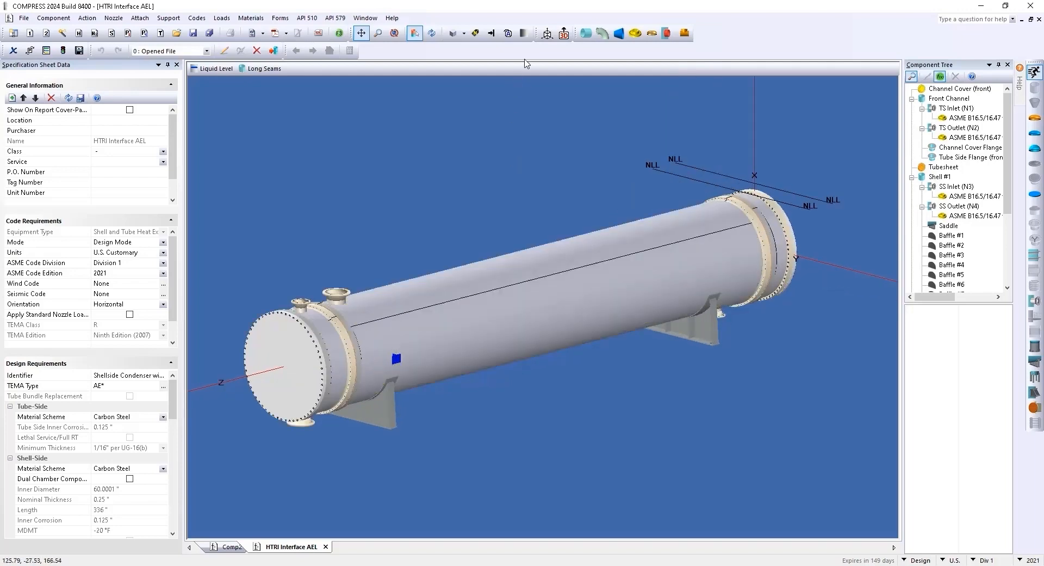
left_click(523, 33)
left_click_drag(570, 346, 593, 387)
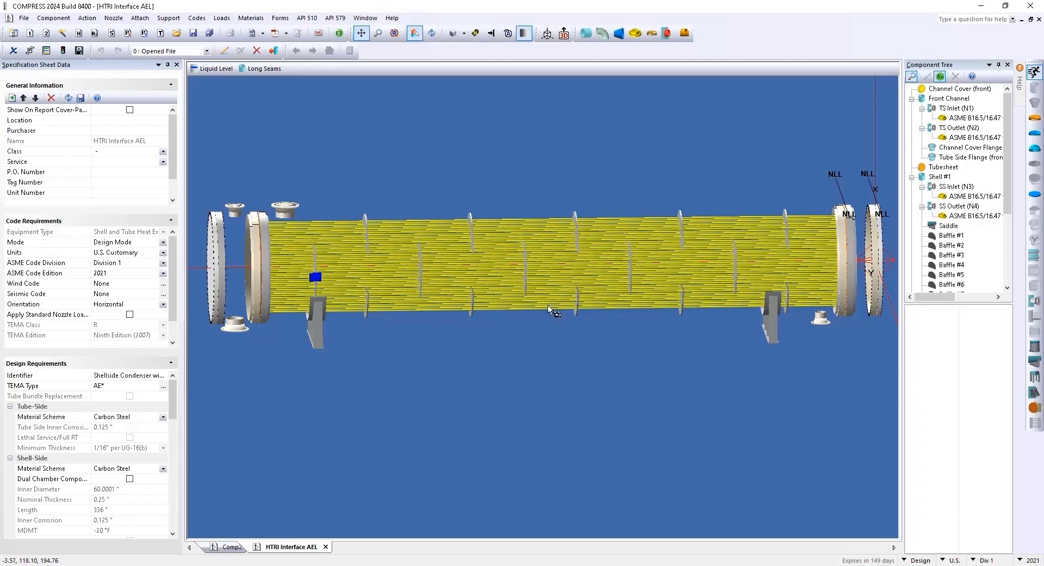
left_click_drag(546, 307, 578, 325)
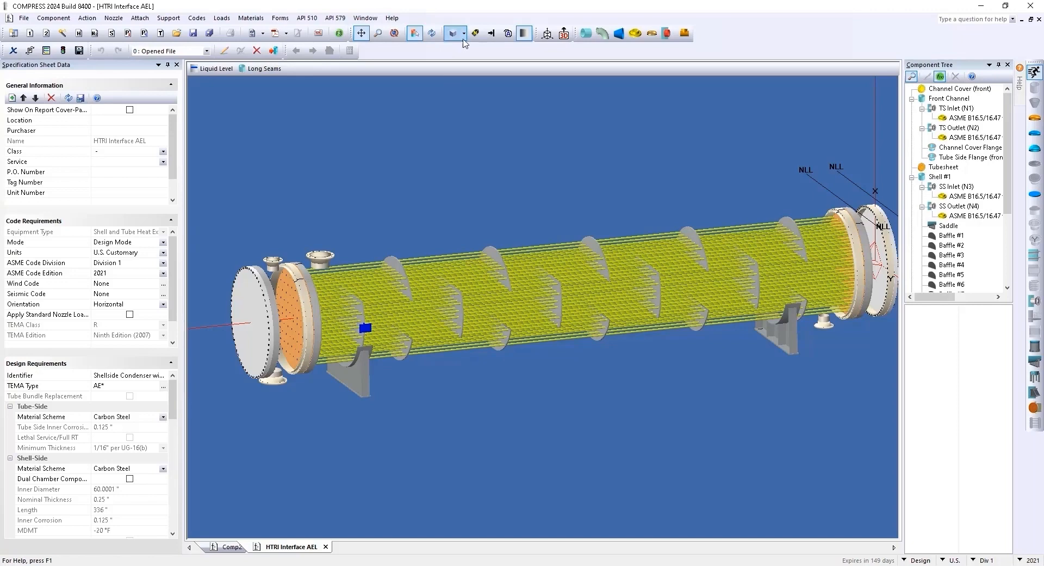
Step: Display the heat exchanger as a solid model and inspect its channel, tube bundle and baffles
left_click(548, 34)
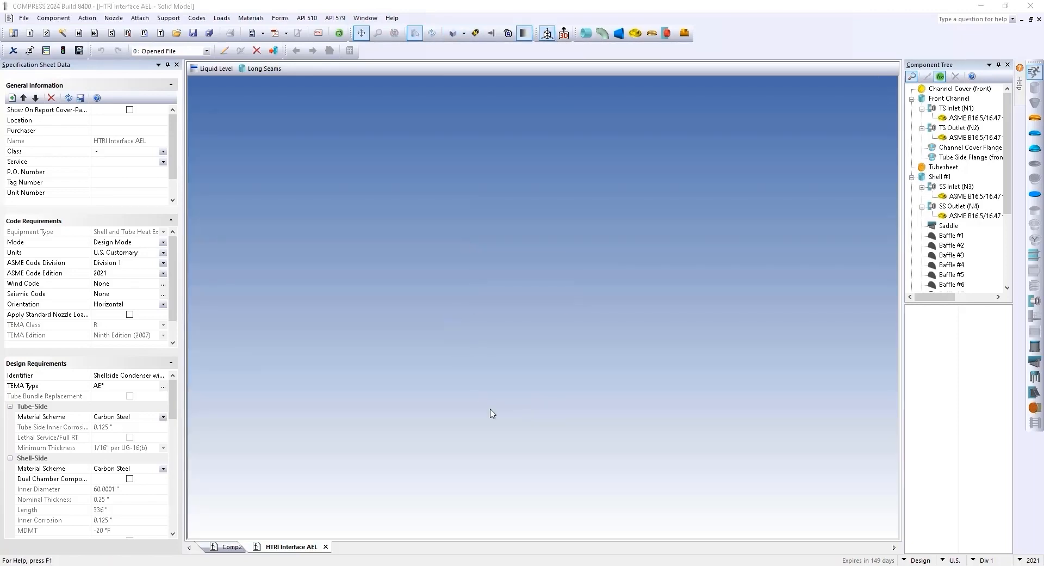
scroll(459, 334, "up", 5)
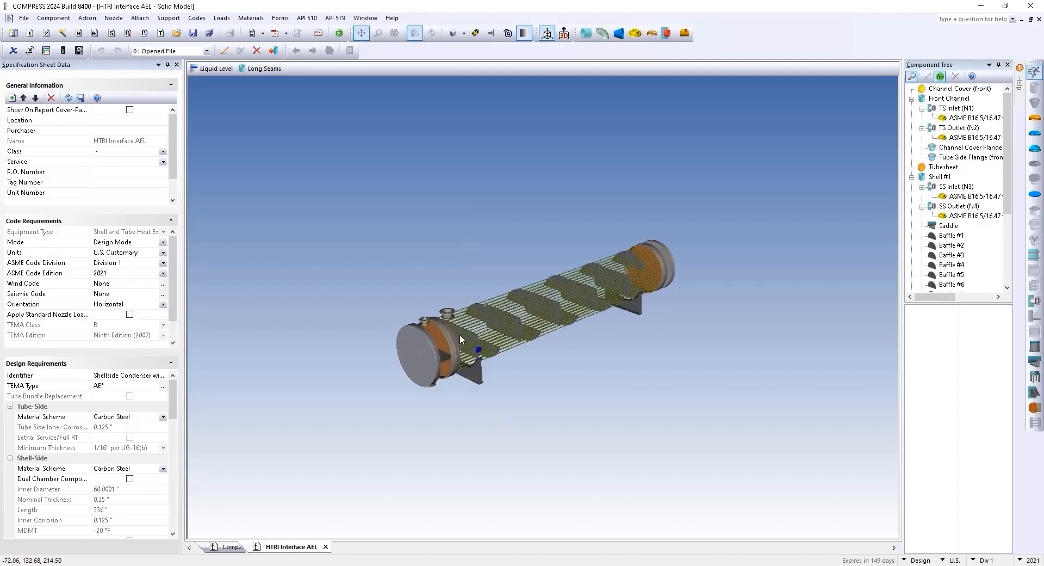
middle_click_drag(385, 349, 297, 355)
left_click_drag(301, 352, 376, 323)
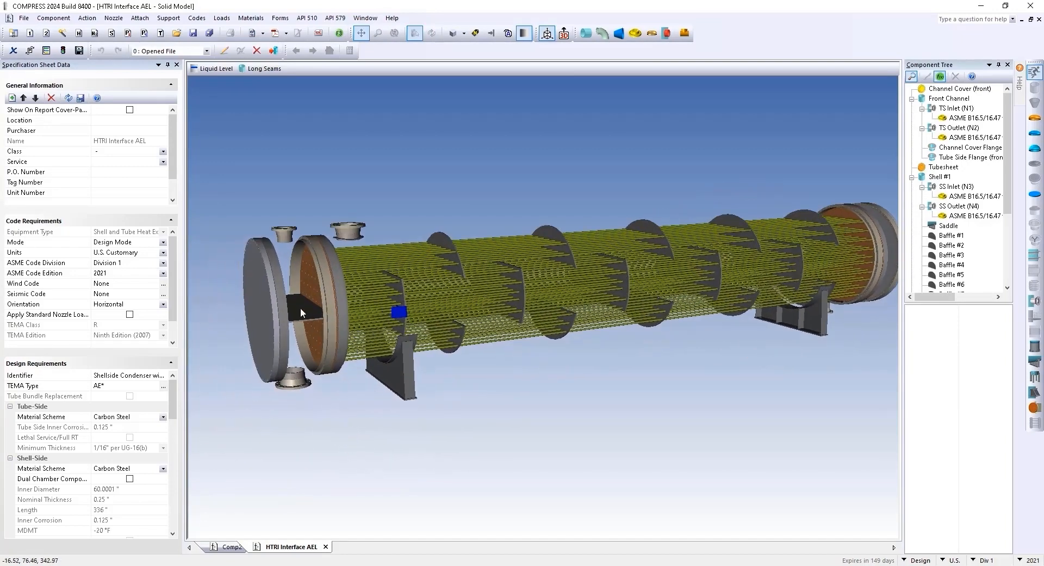
middle_click_drag(658, 318, 517, 336)
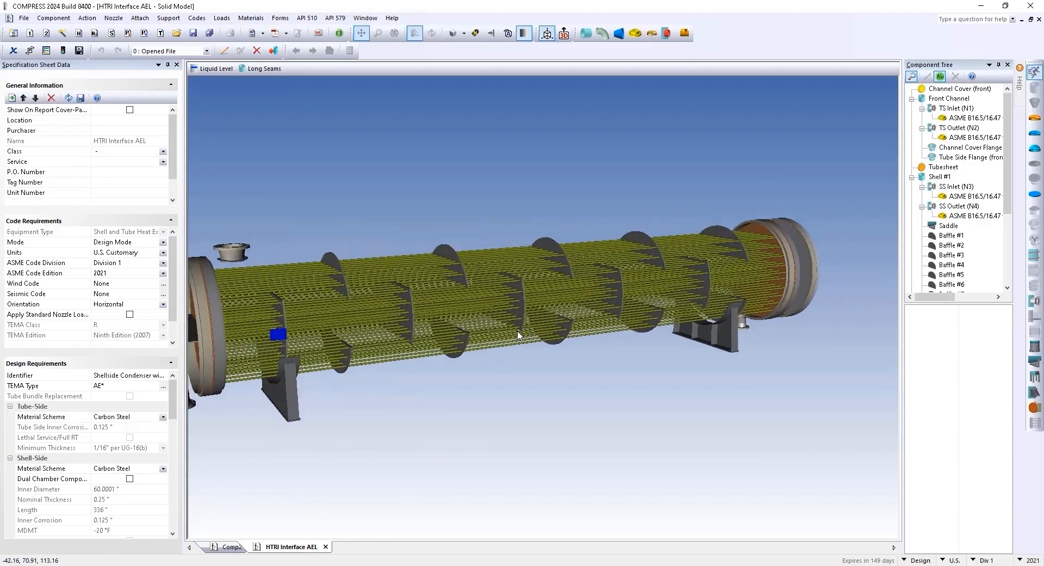
Step: Inspect the exchanger's tube bundle, baffles and saddles in the solid model from another angle
middle_click_drag(666, 345, 573, 389)
middle_click_drag(471, 383, 601, 358)
scroll(602, 355, "down", 1)
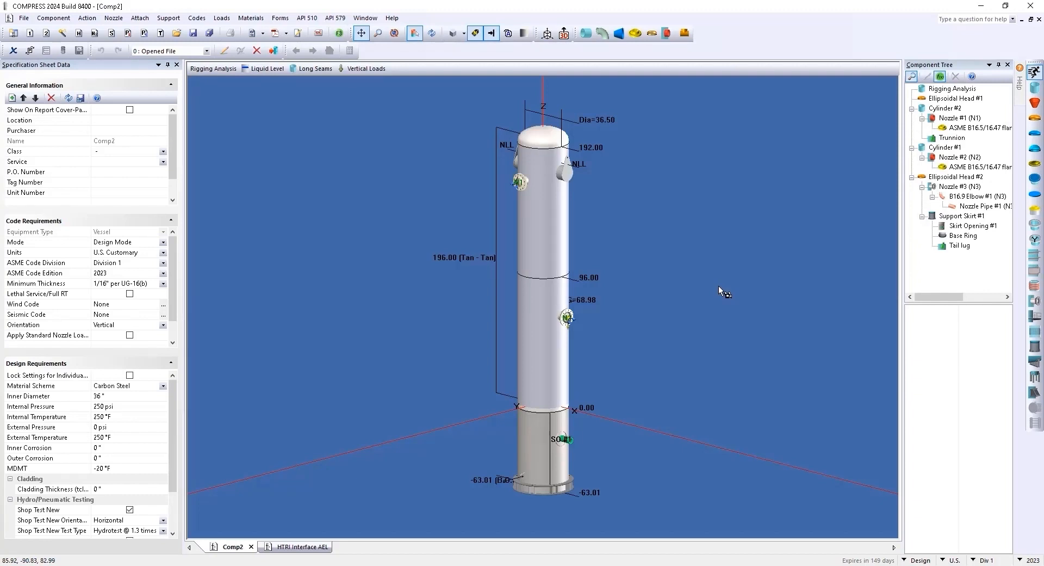
Step: Set the vertical vessel's datum line to a 6-inch offset from the bottom shell seam
left_click(90, 20)
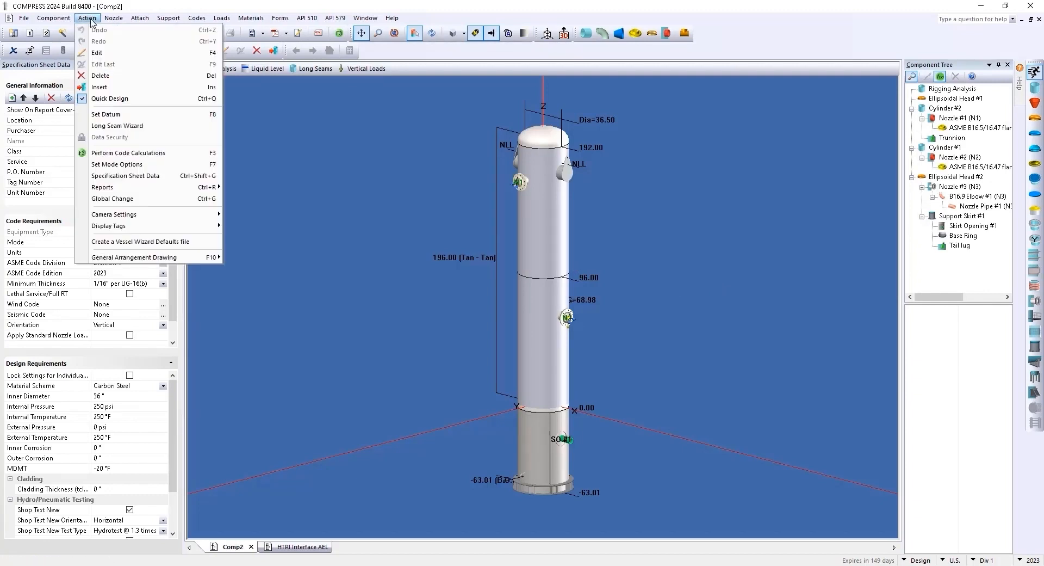
left_click(191, 115)
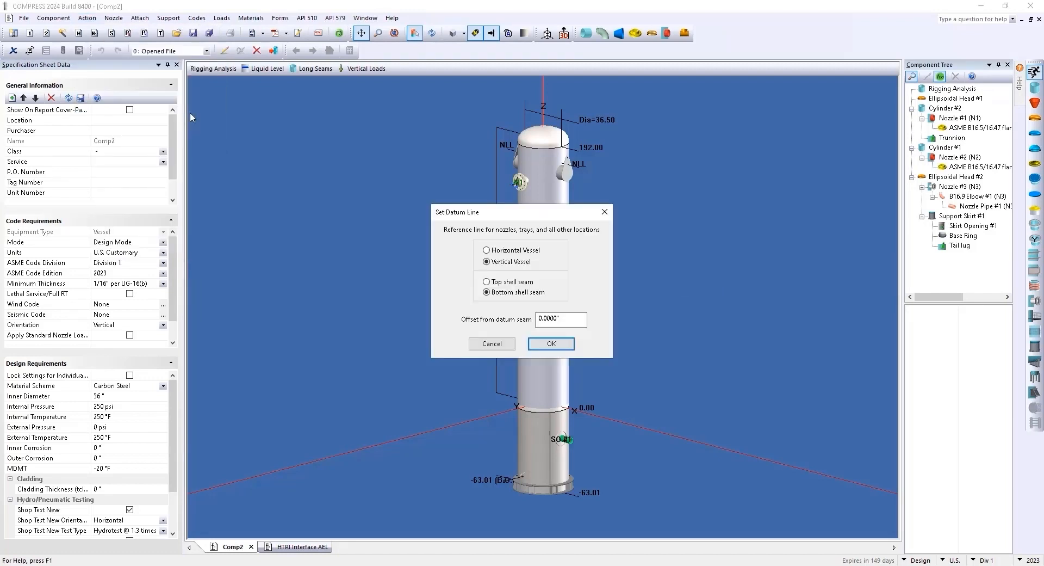
double_click(569, 322)
type("6")
left_click(552, 344)
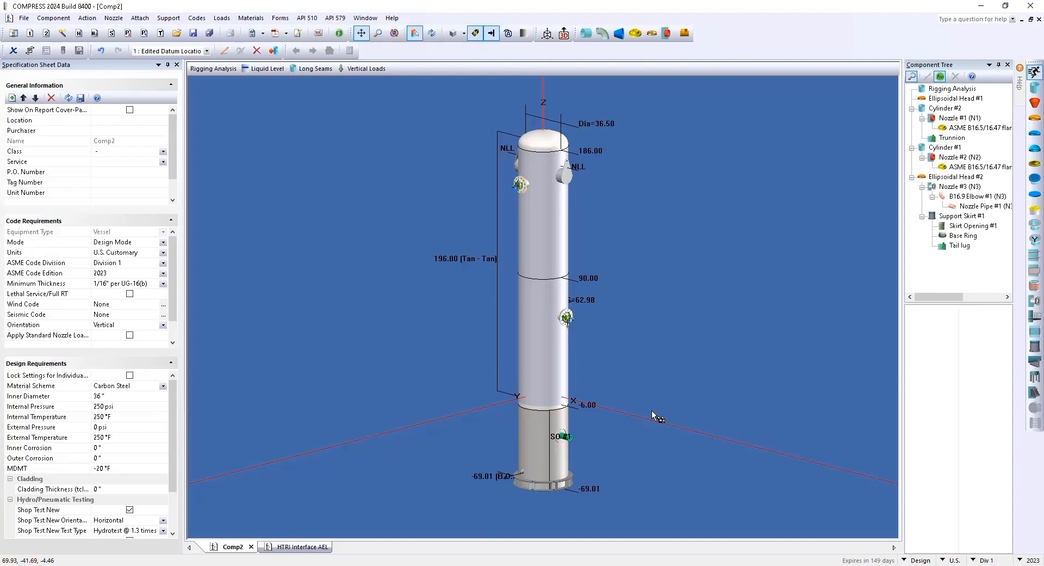
Step: Review the vessel's general arrangement drawing and its title block and view settings, and return to the 3D model
left_click(319, 34)
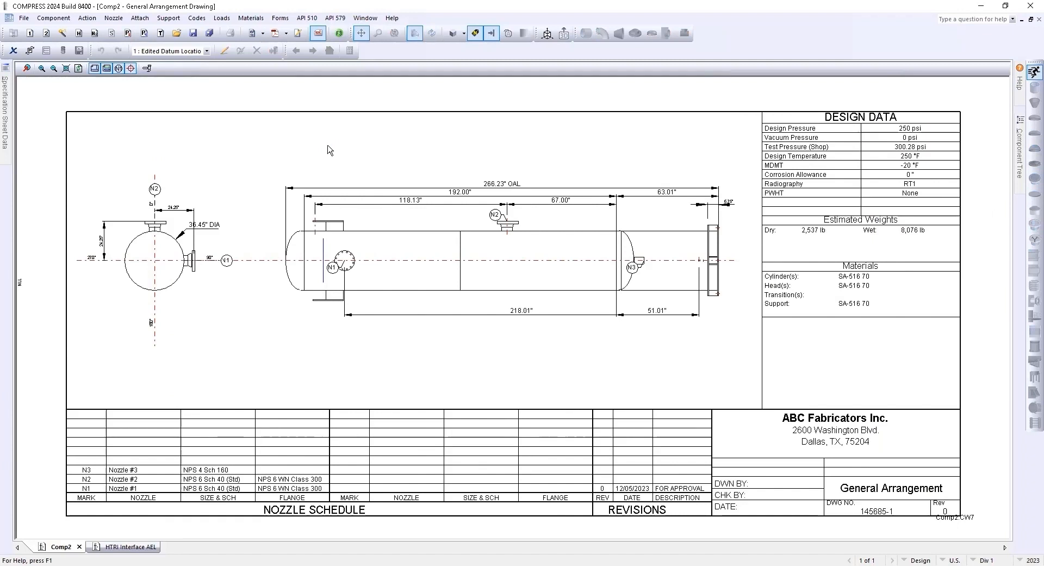
left_click(146, 68)
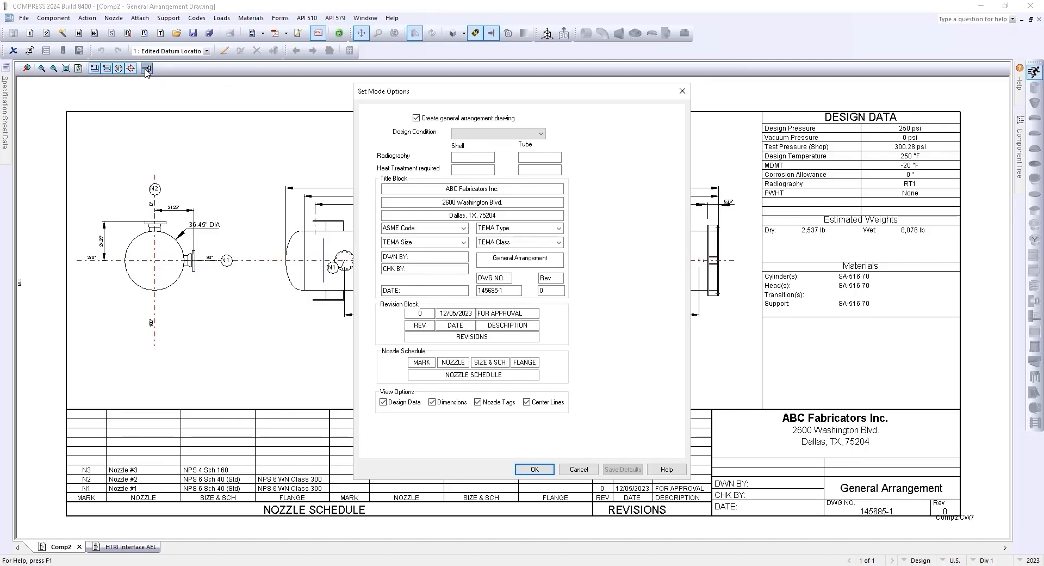
left_click(575, 470)
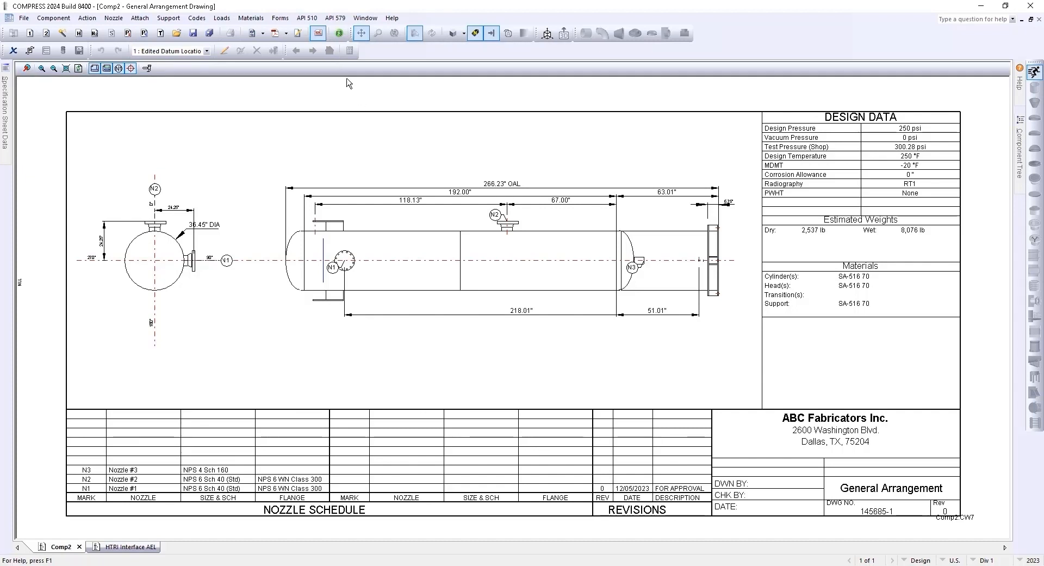
left_click(318, 34)
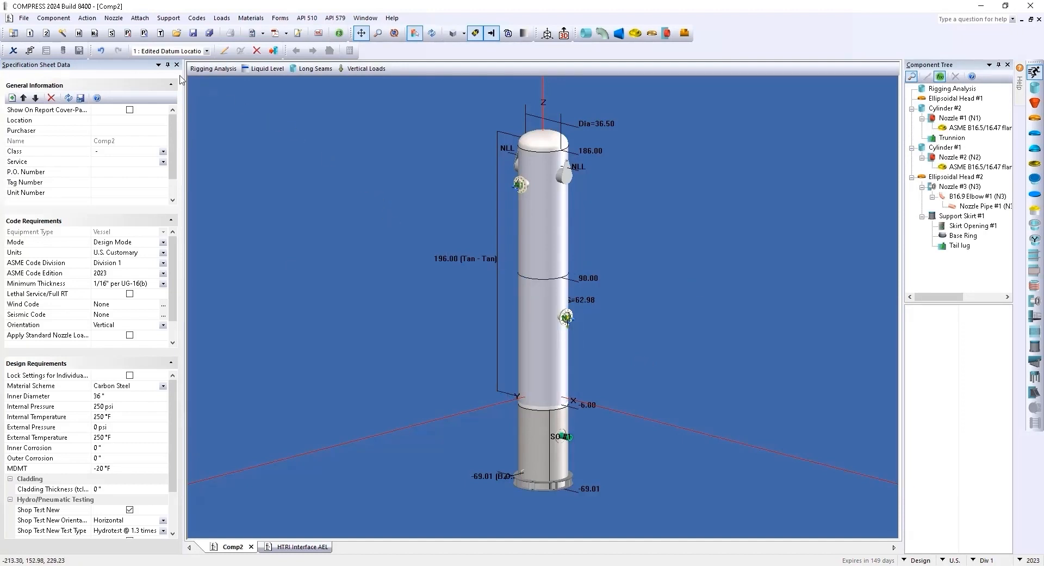
Step: Review the general defaults in the mode options, switching the vessel diameter basis to OD and back to ID
left_click(88, 18)
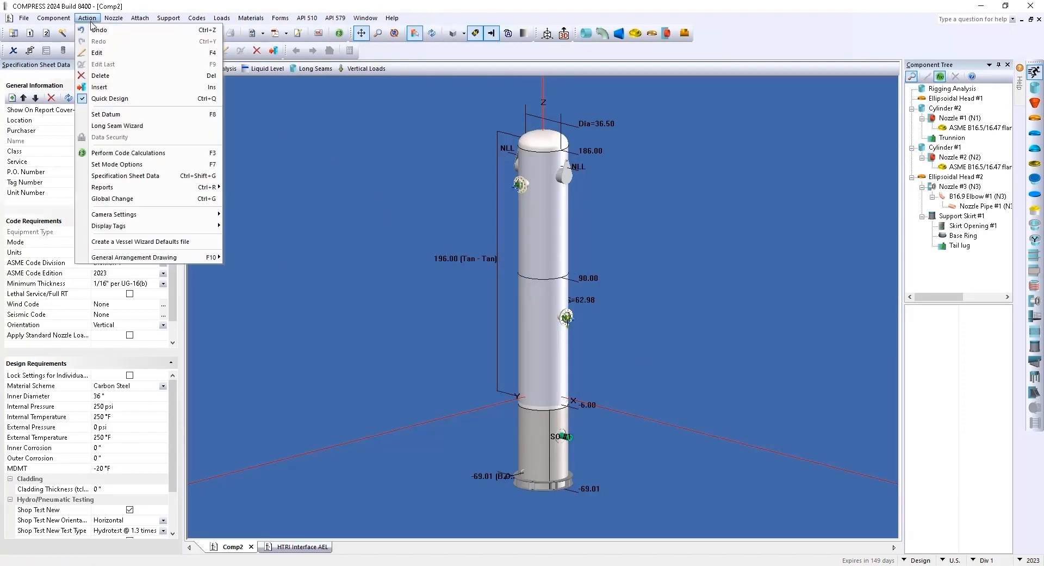
left_click(121, 164)
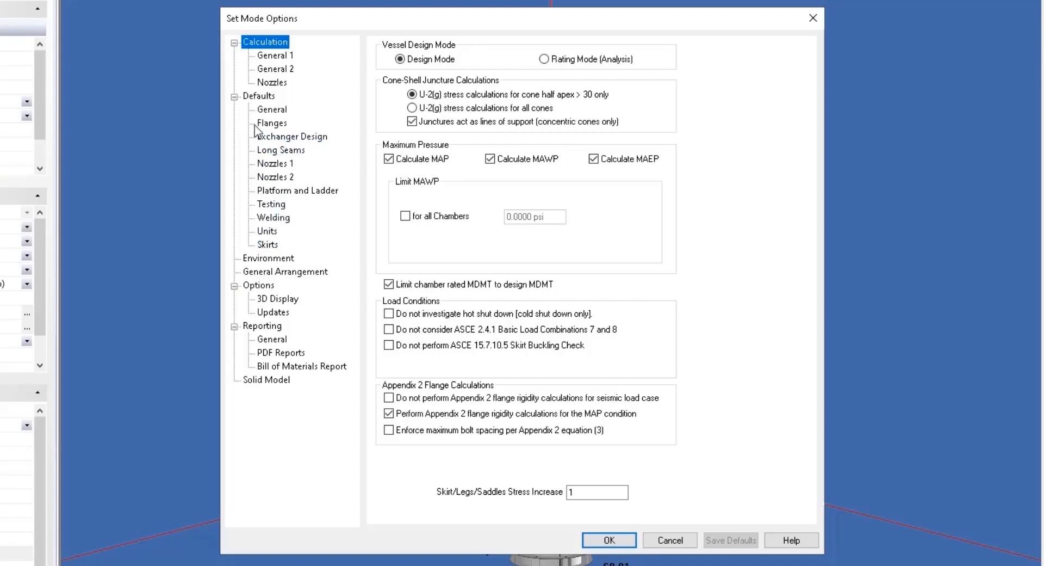
left_click(272, 112)
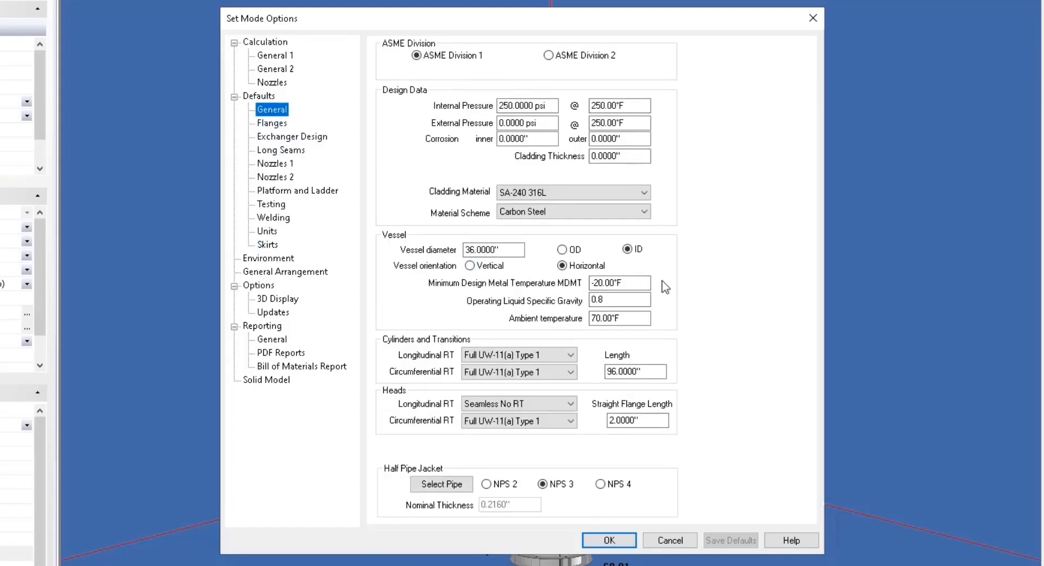
left_click(563, 249)
left_click(629, 249)
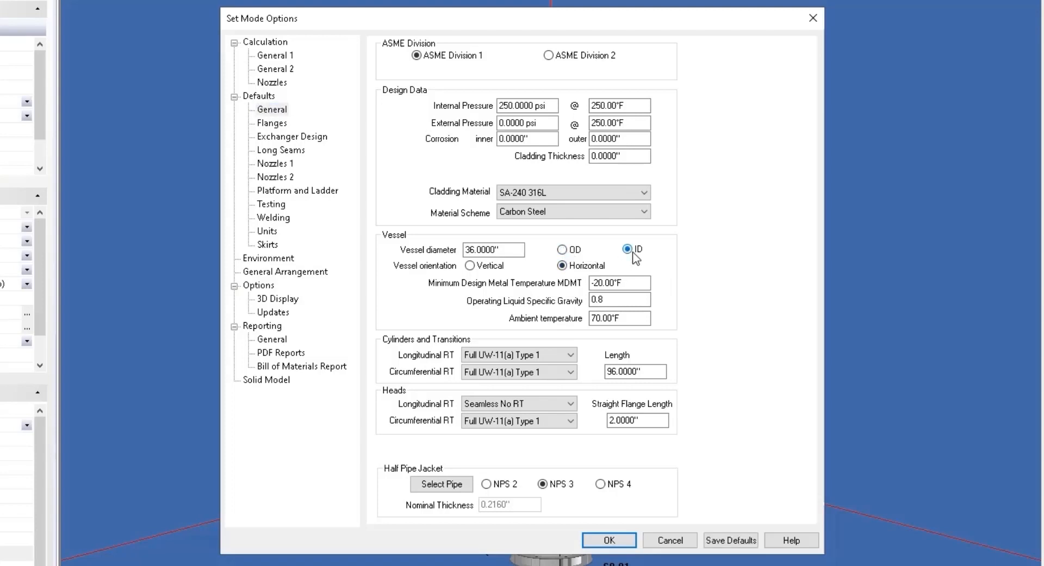
Step: Review the default long seam settings and the nozzle design defaults, including the minimum nozzle projection
left_click(293, 155)
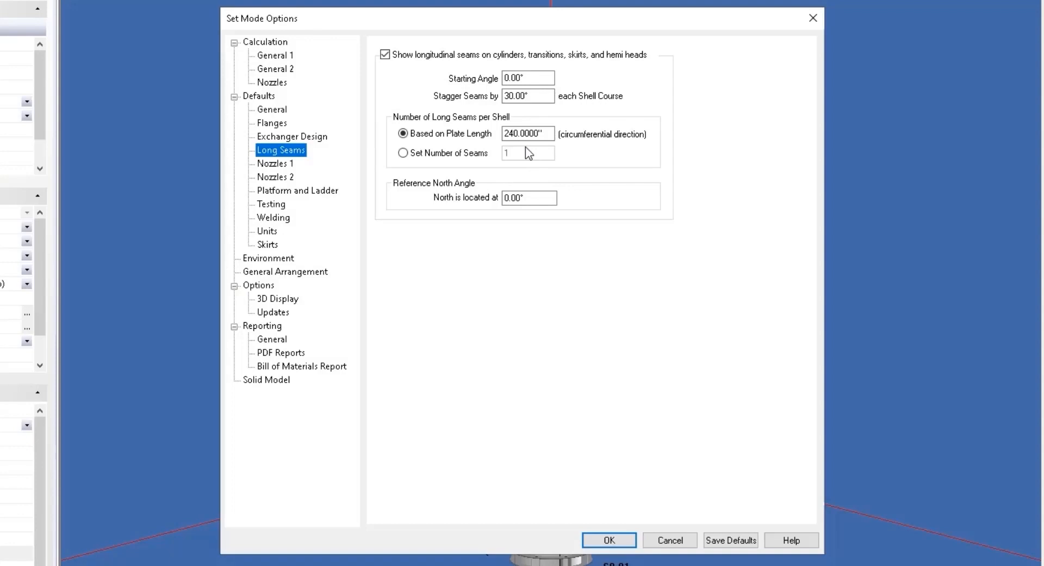
left_click(274, 164)
double_click(491, 112)
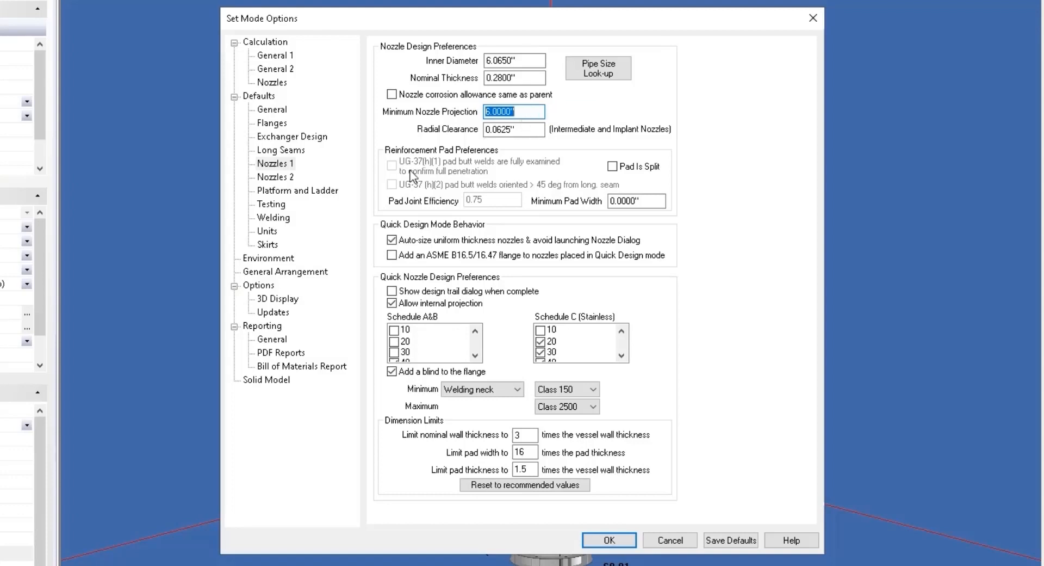
Step: Review the 3D display options with their loadable color schemes and the reporting options
left_click(259, 285)
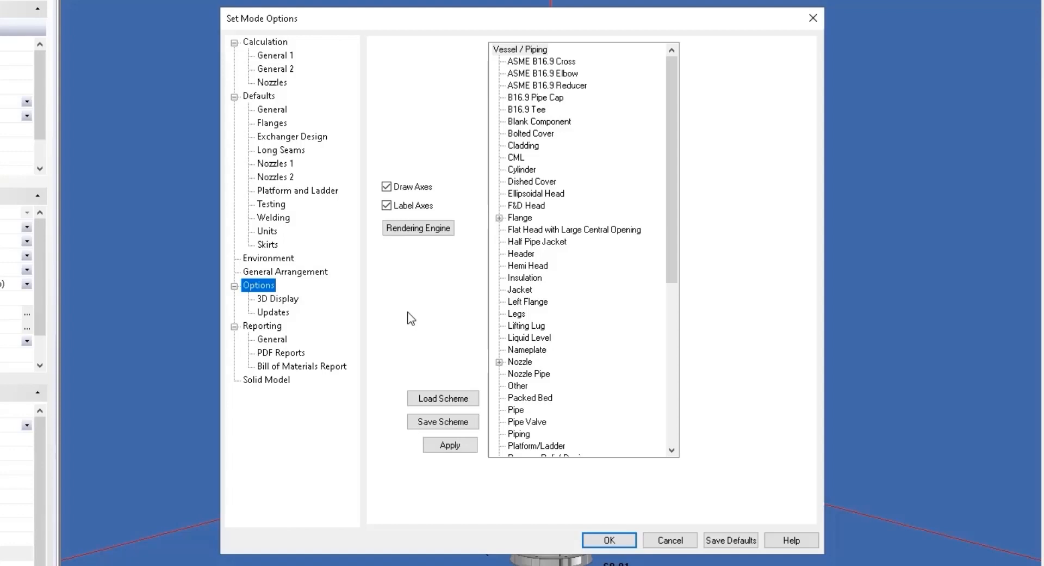
left_click(468, 401)
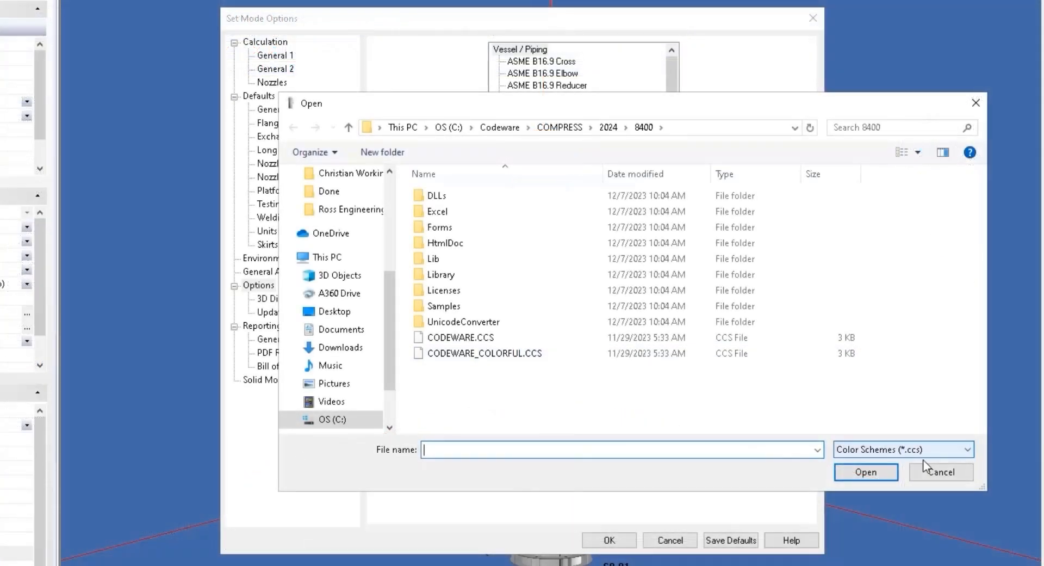
left_click(926, 536)
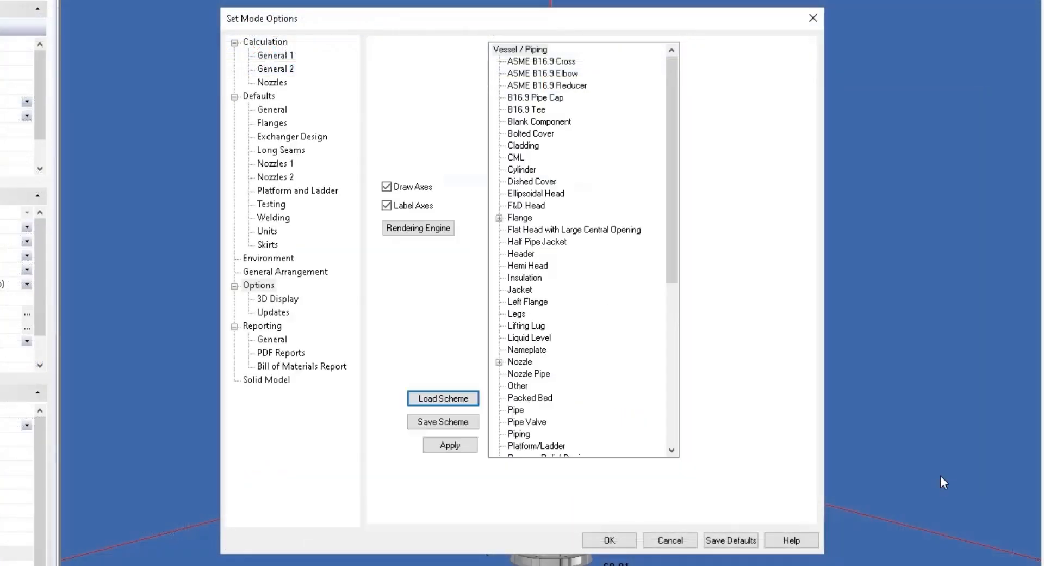
left_click(262, 325)
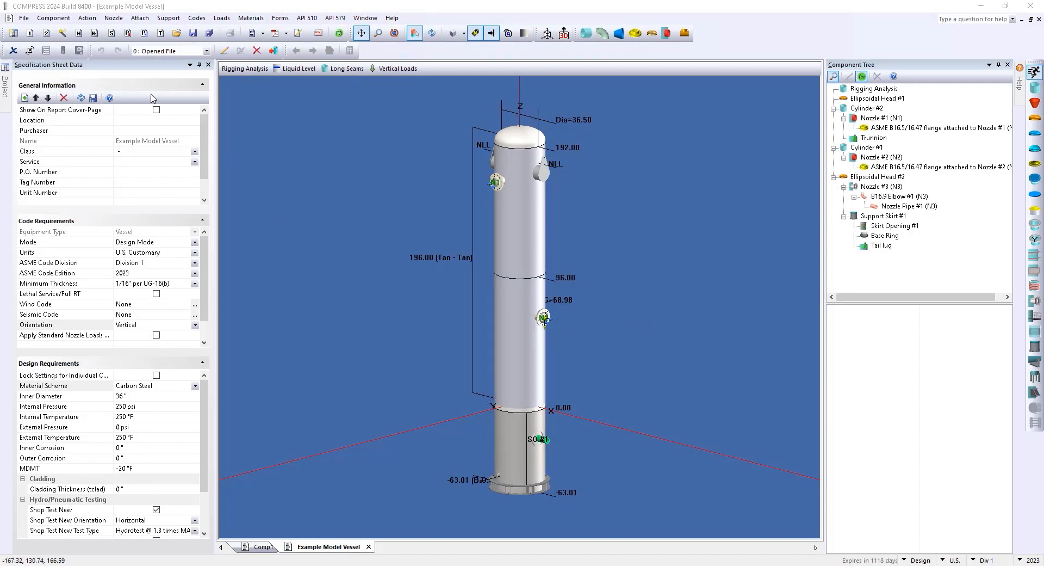
Step: Open the ASME code settings for the example model vessel
left_click(199, 20)
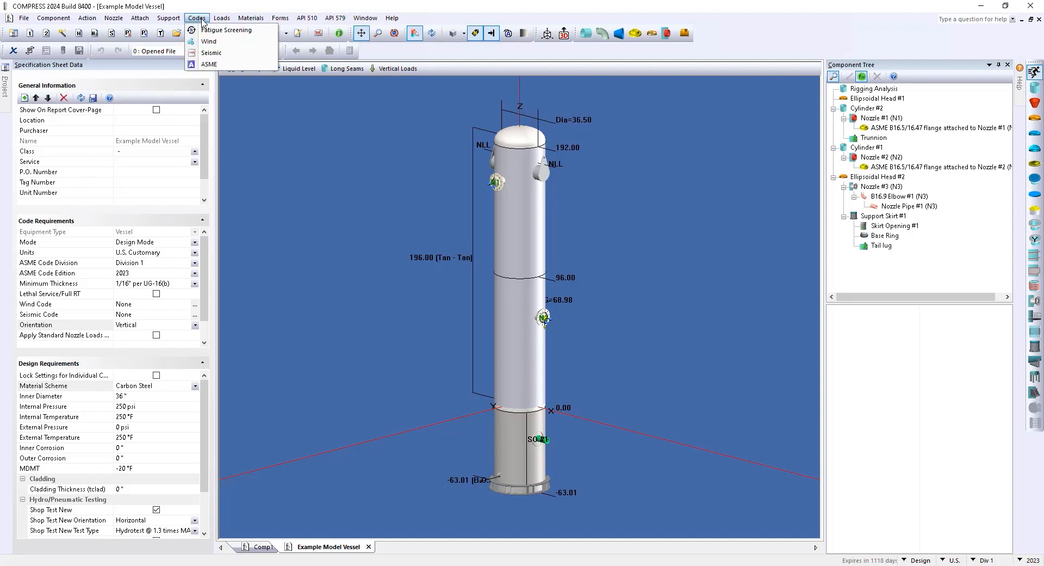
left_click(238, 68)
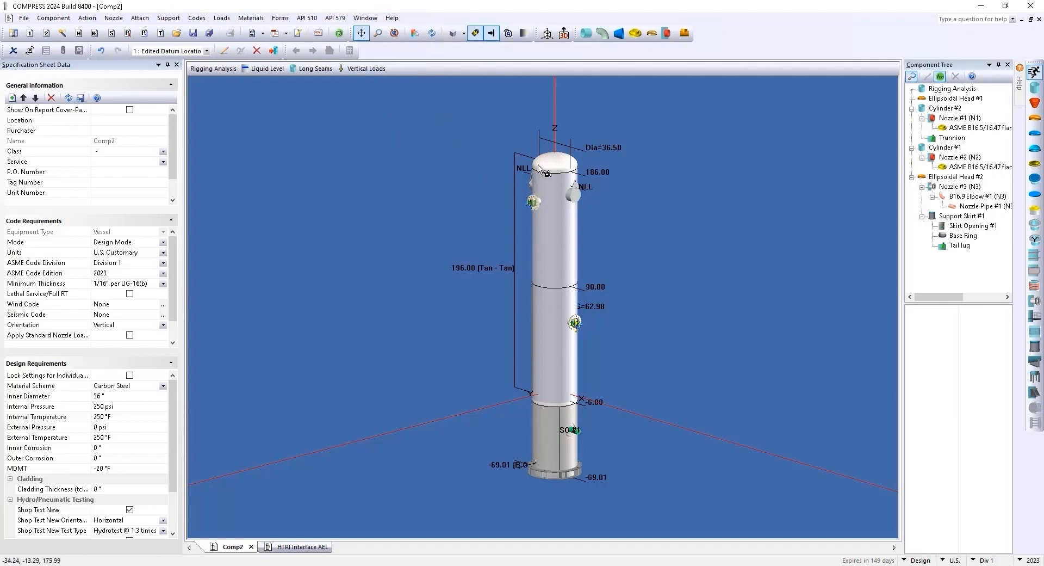
Step: Examine the Comp2 vertical vessel from its top head down to the skirt base
left_click_drag(561, 247, 559, 266)
left_click_drag(547, 319, 513, 173)
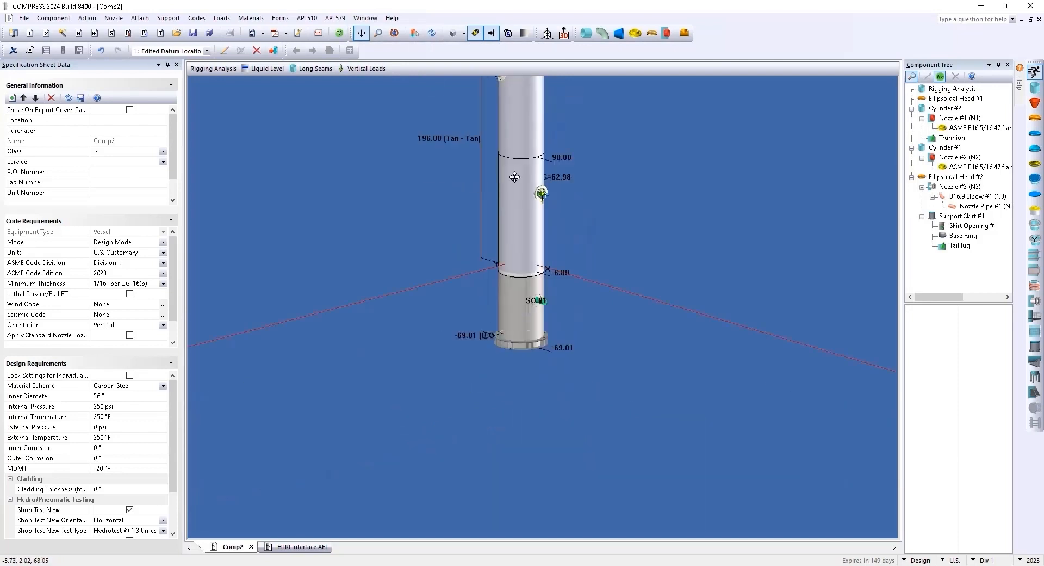
left_click_drag(508, 279, 507, 287)
left_click_drag(534, 219, 561, 320)
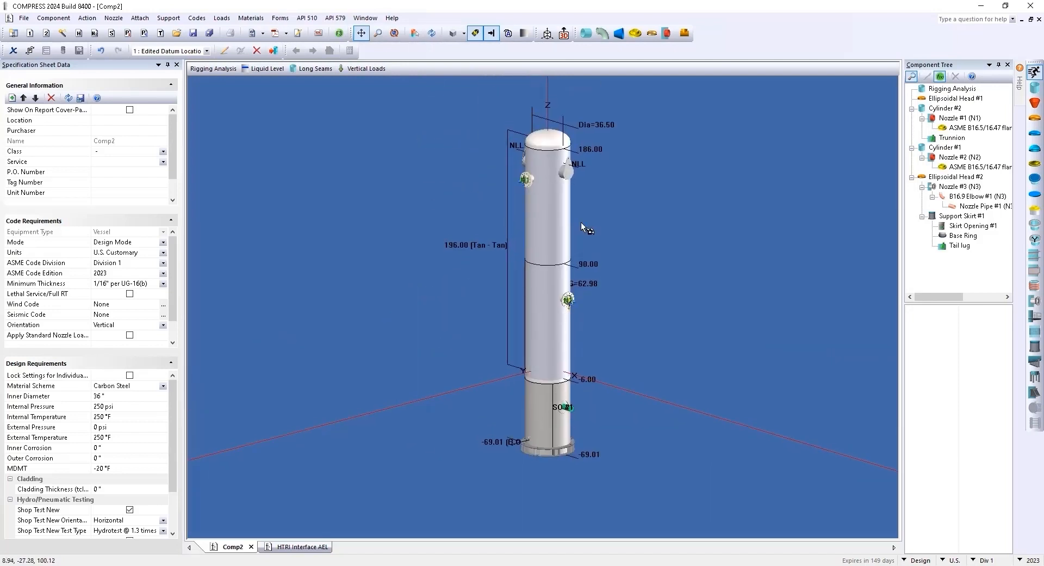
Step: Look up Cylinder #2 in the component tree and view the whole vessel straight on
double_click(945, 109)
left_click(666, 117)
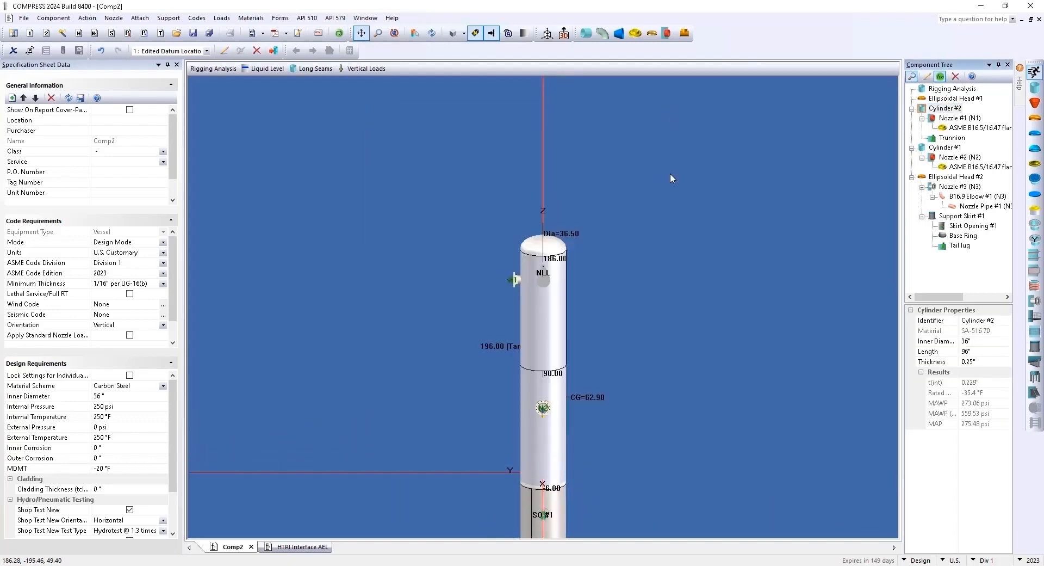
left_click_drag(652, 328, 661, 267)
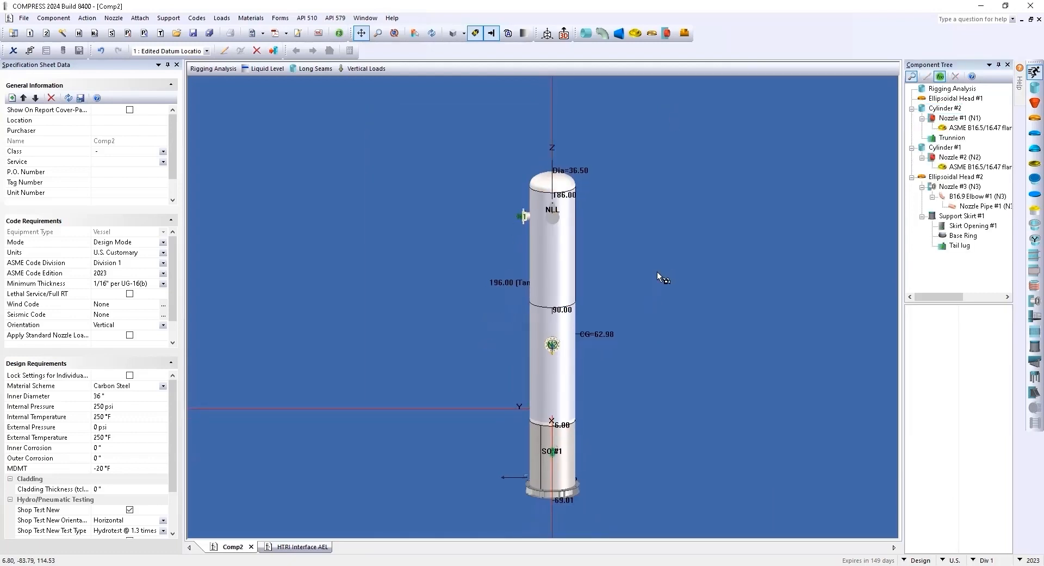
left_click(415, 34)
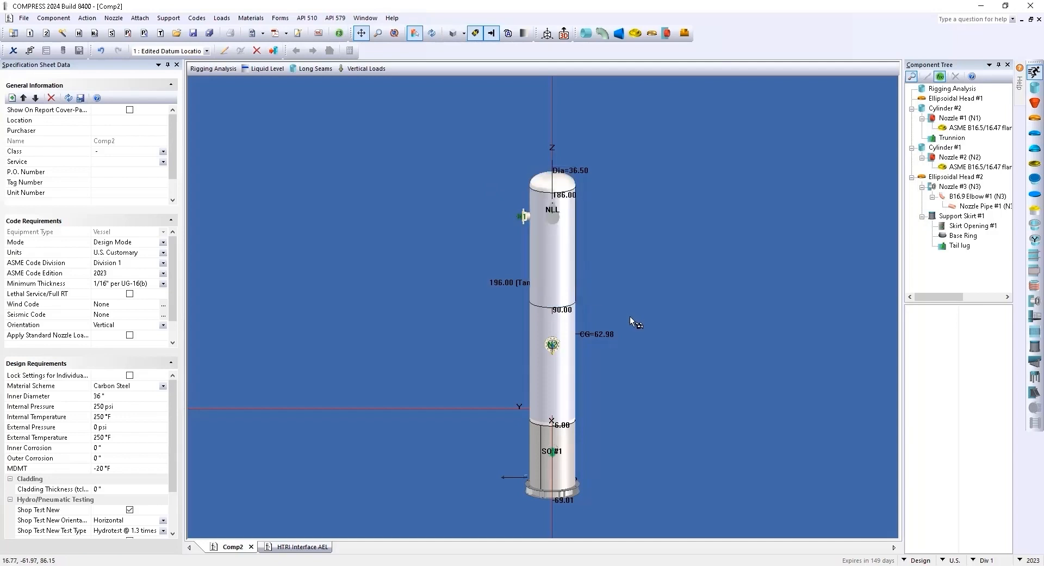
Step: Close the Specification Sheet Data pane and display it again
left_click(177, 65)
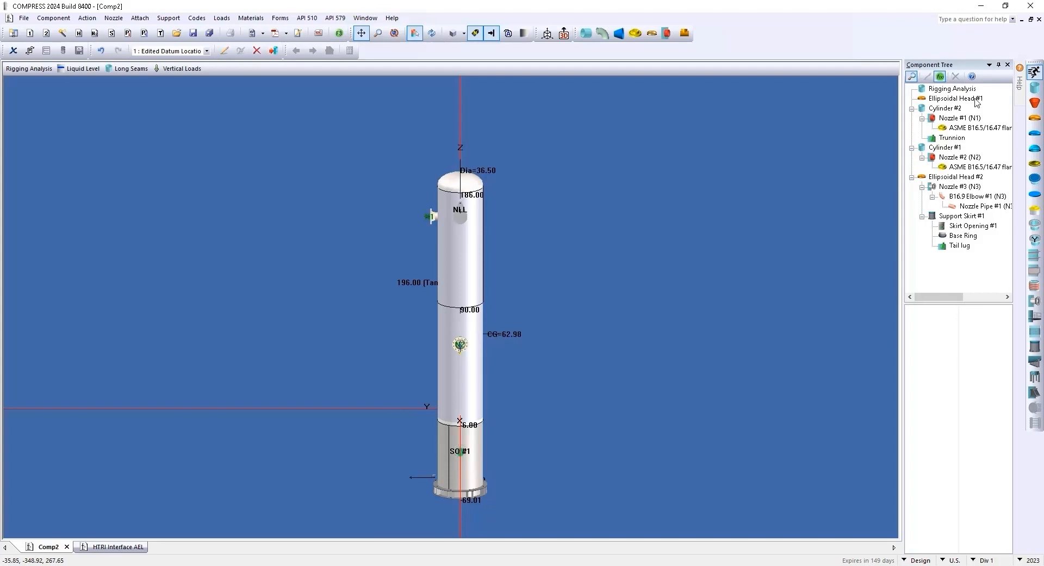
right_click(787, 50)
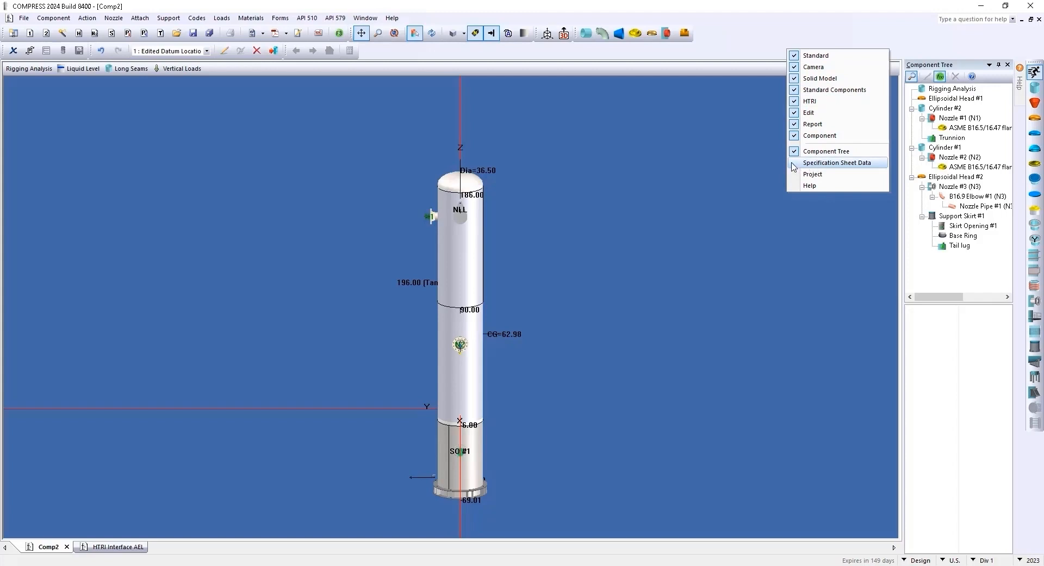
left_click(816, 162)
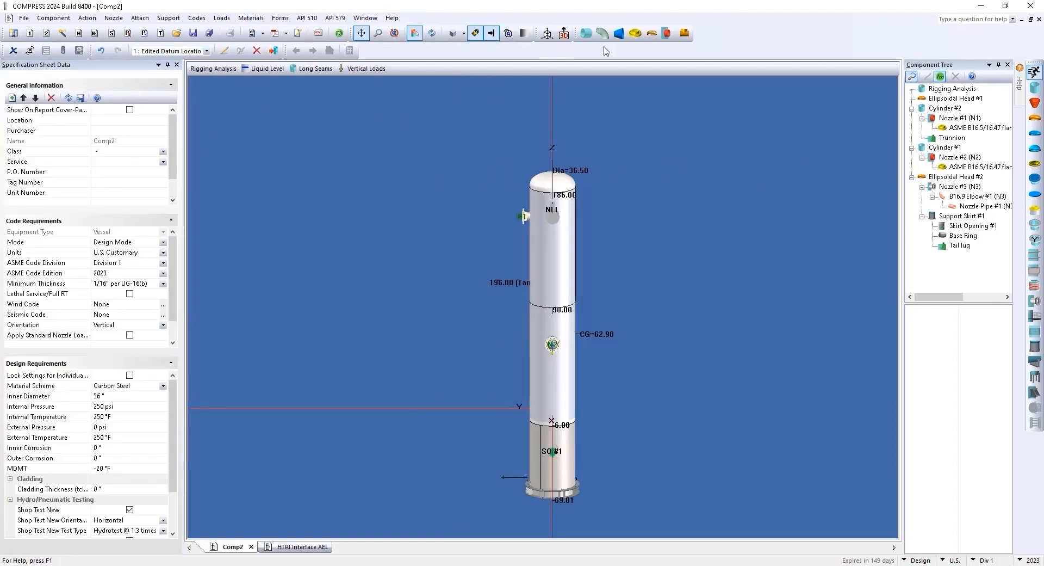
Step: Display the Project pane with the sample files beside the vessel model
right_click(623, 53)
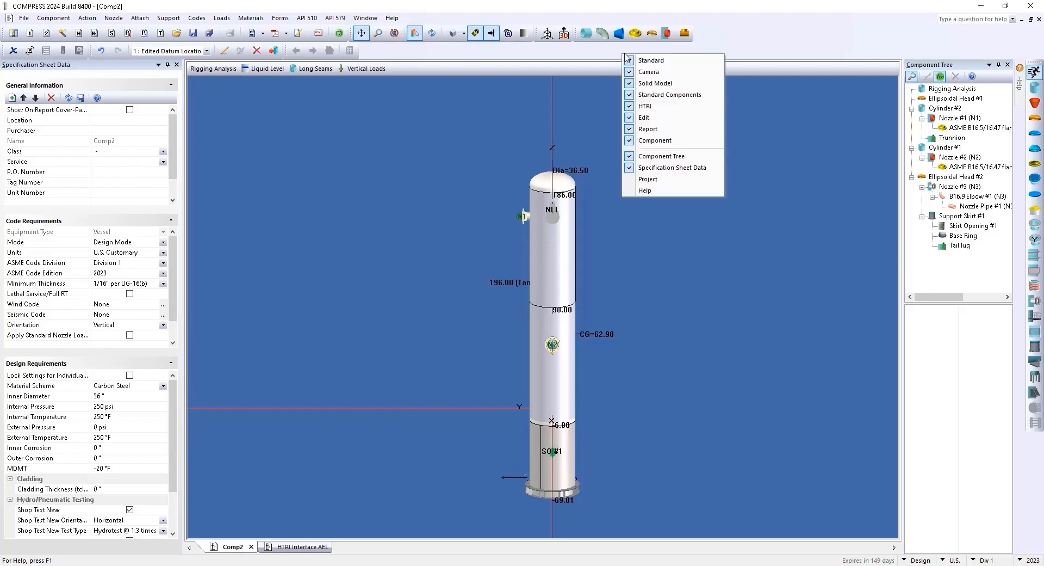
left_click(673, 179)
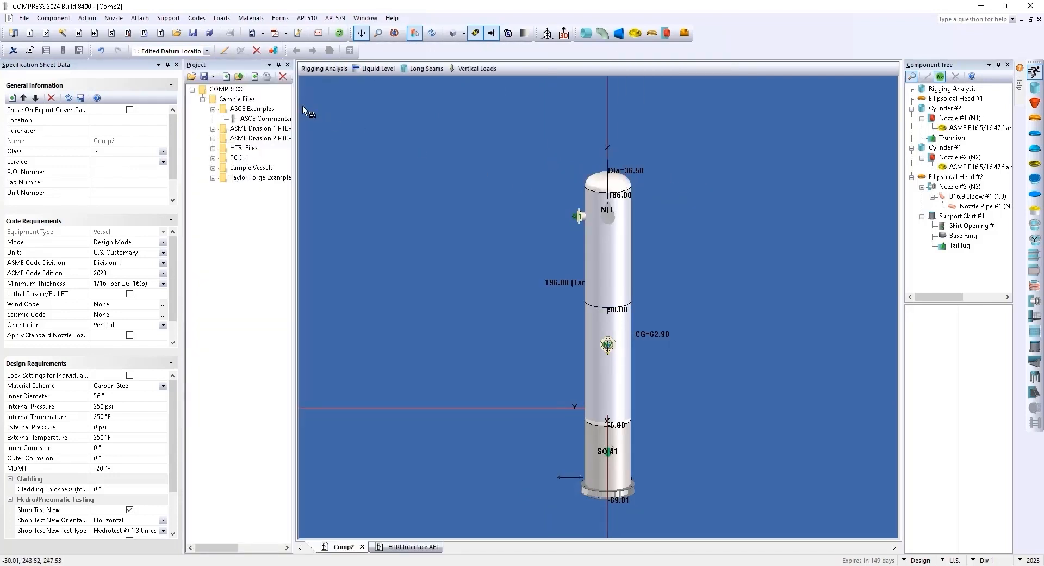